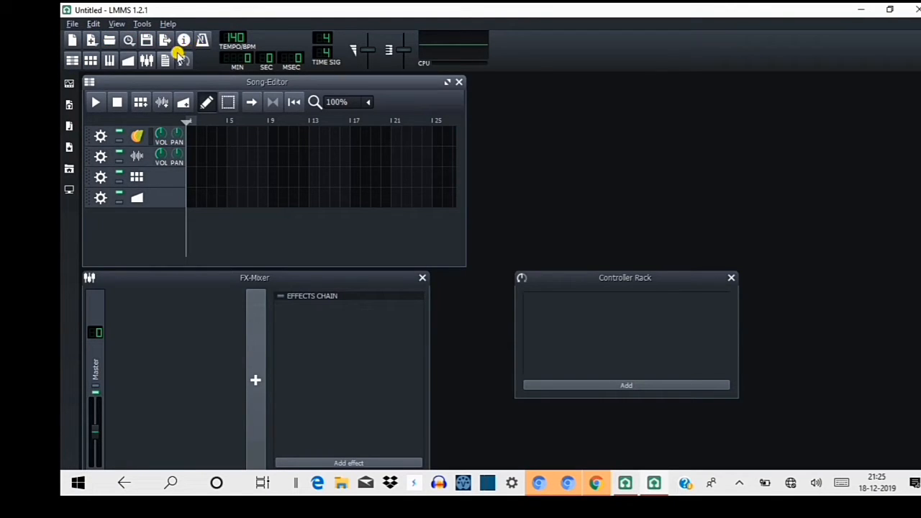
Show the Beat+Bassline Editor alongside the Song-Editor
left_click(90, 61)
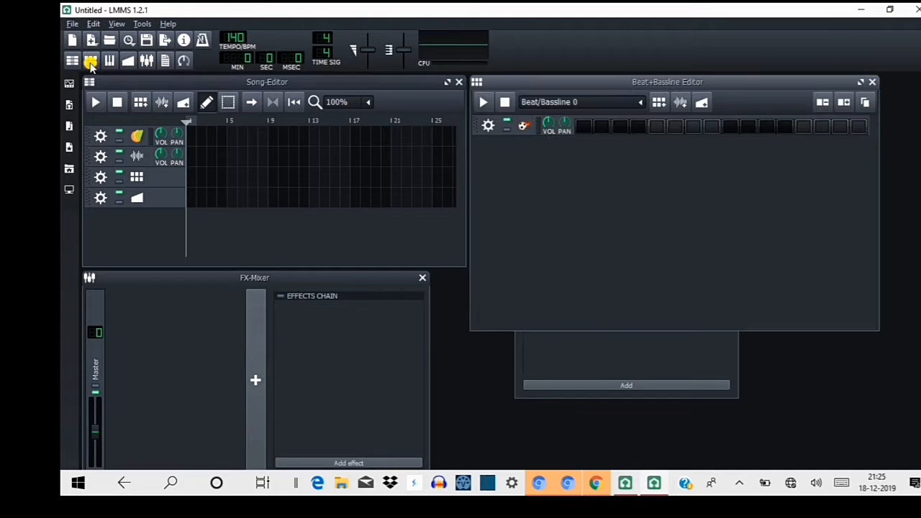
left_click(90, 62)
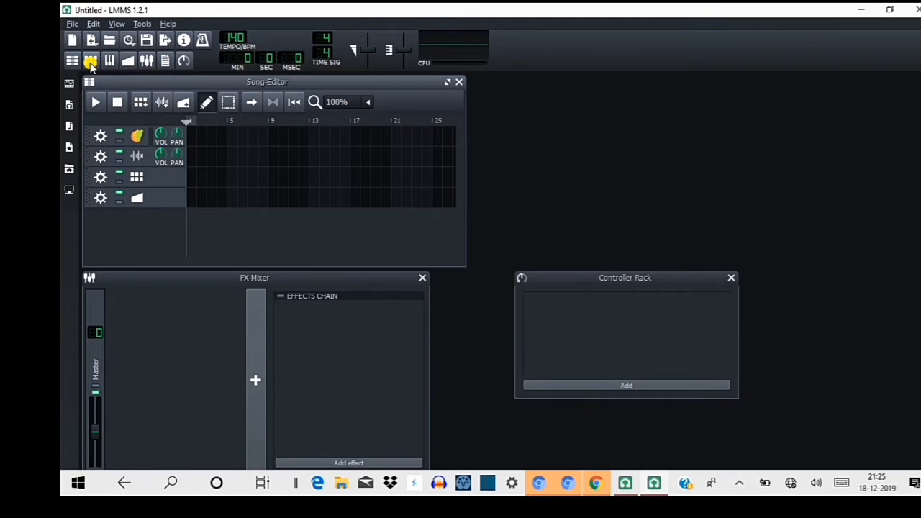
left_click(90, 62)
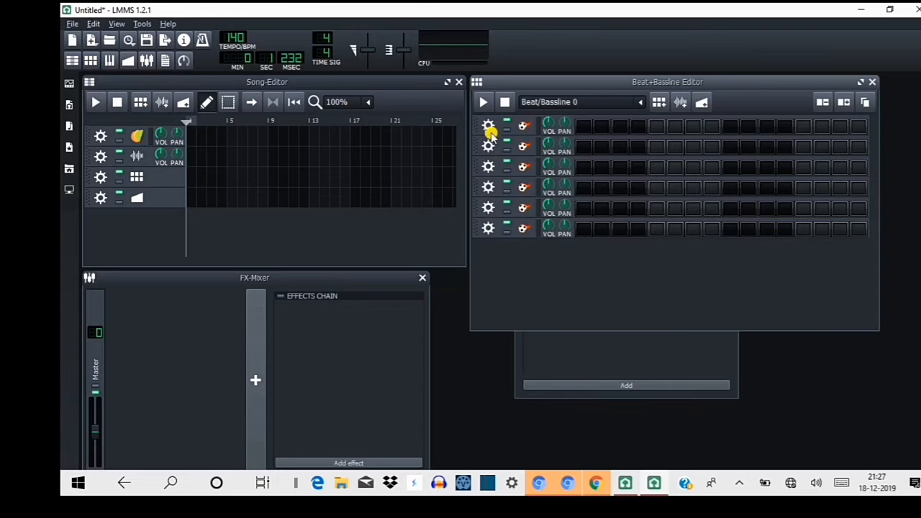
Clone the first Beat/Bassline 0 track twice
left_click(488, 126)
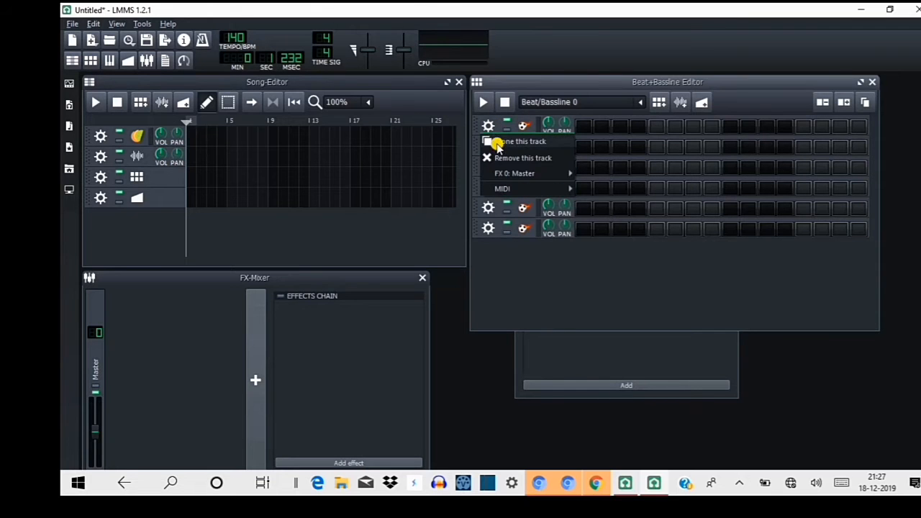
left_click(497, 143)
left_click(489, 127)
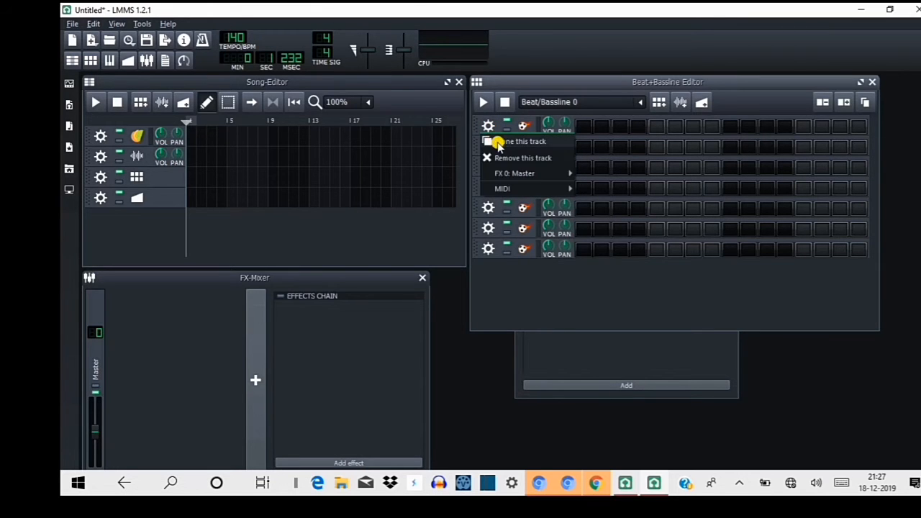
left_click(498, 143)
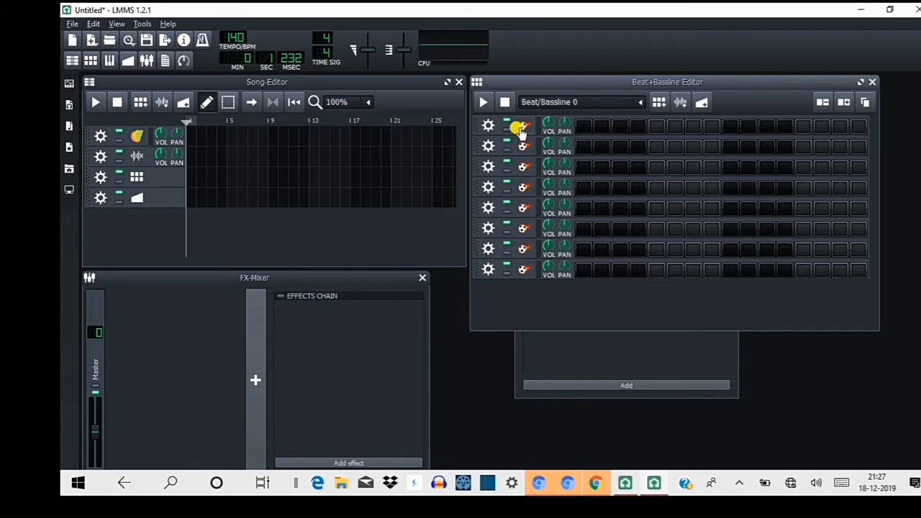
mouse_move(519, 132)
left_mouse_down()
mouse_move(538, 128)
mouse_move(529, 126)
left_mouse_up()
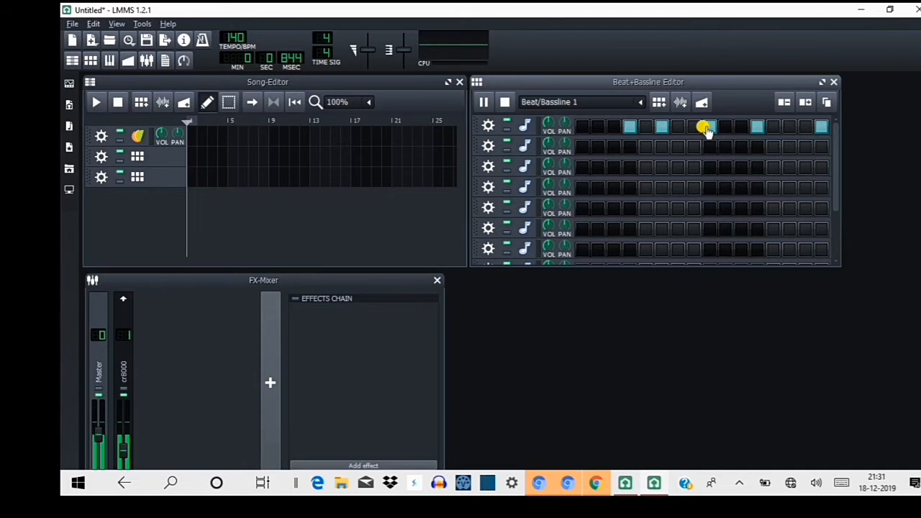
Turn off step 9 on the first track of Beat/Bassline 1, and switch its step 1 on and back off
left_click(707, 130)
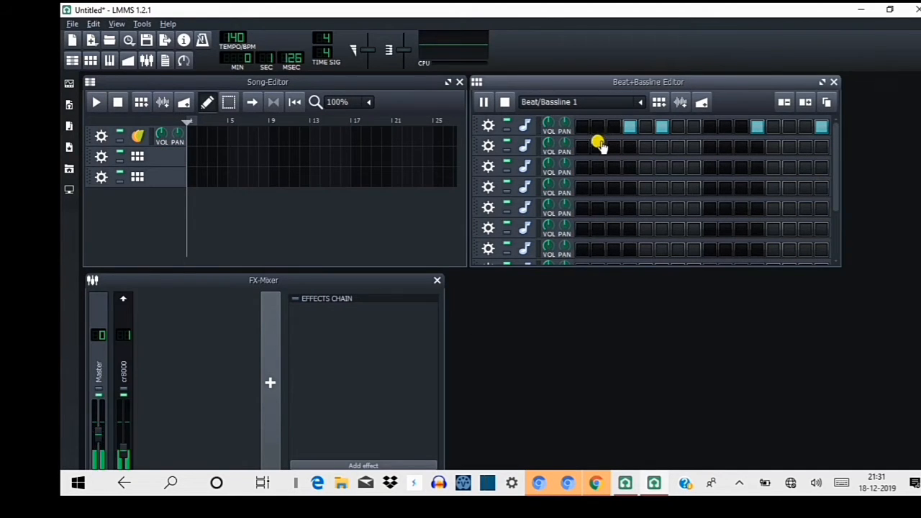
left_click(580, 127)
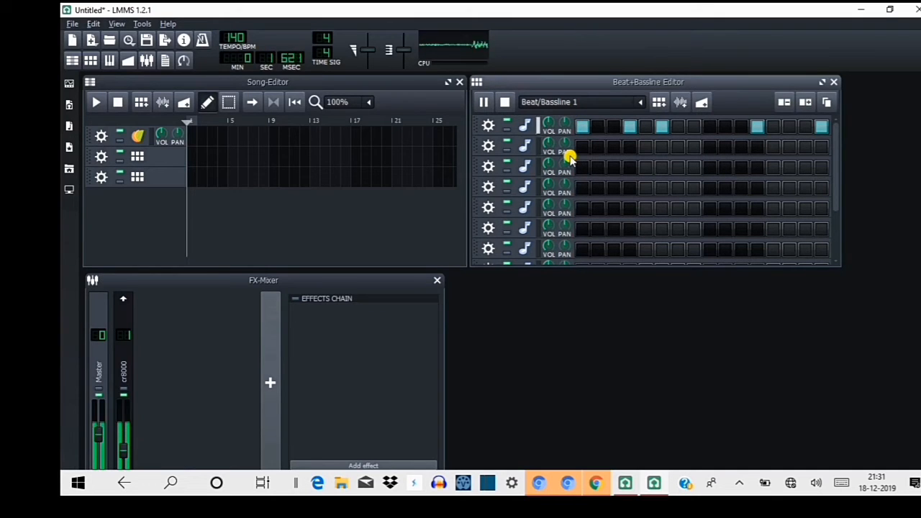
left_click(580, 128)
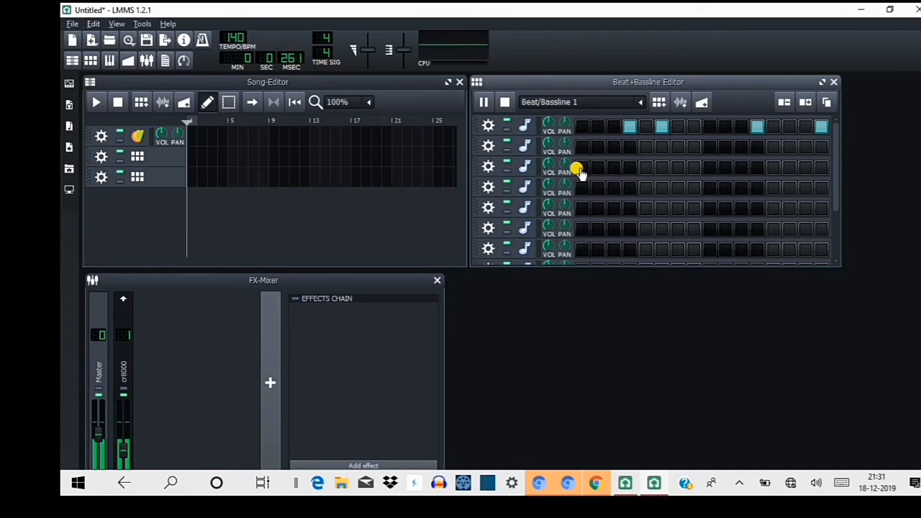
Activate step 3 on track 2, 2 on track 3, 1 on track 4, 2 on track 5, 3 on track 6 and 4 on track 7
left_click(613, 147)
left_click(597, 167)
left_click(582, 187)
left_click(597, 208)
left_click(613, 229)
left_click(628, 249)
Activate step 7 on tracks 2 and 6, step 8 on tracks 3 and 5, step 9 on track 4 and step 6 on track 7
left_click(677, 146)
left_click(692, 168)
left_click(709, 189)
left_click(692, 209)
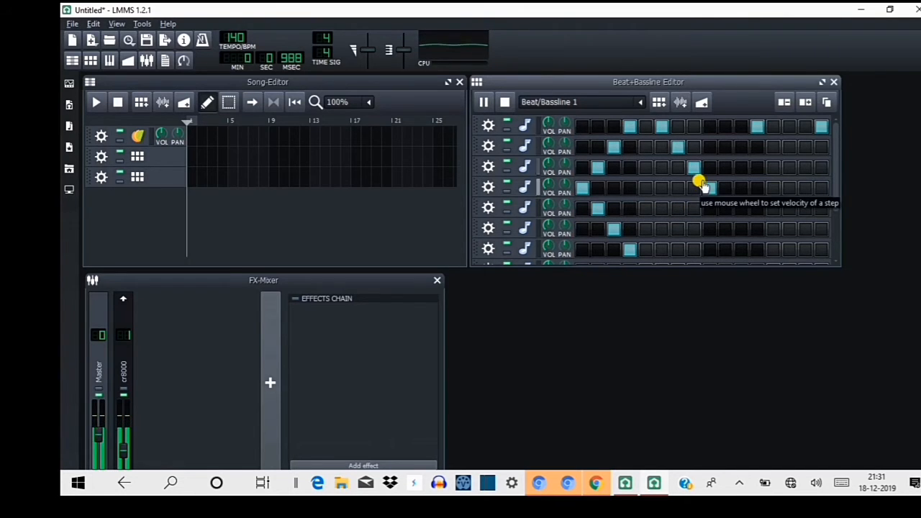
left_click(675, 229)
left_click(661, 249)
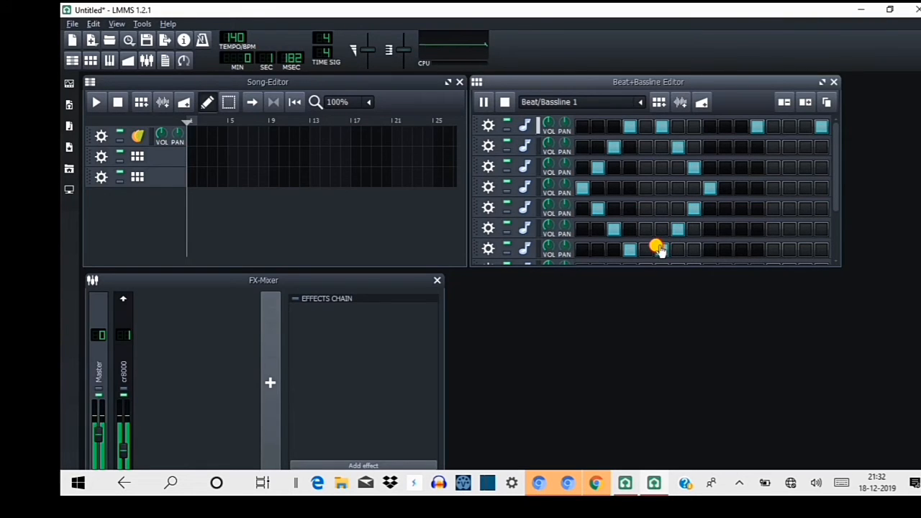
Activate steps 11 and 13 on track 2, steps 10 and 14 on track 3, and step 15 on track 4
left_click(724, 167)
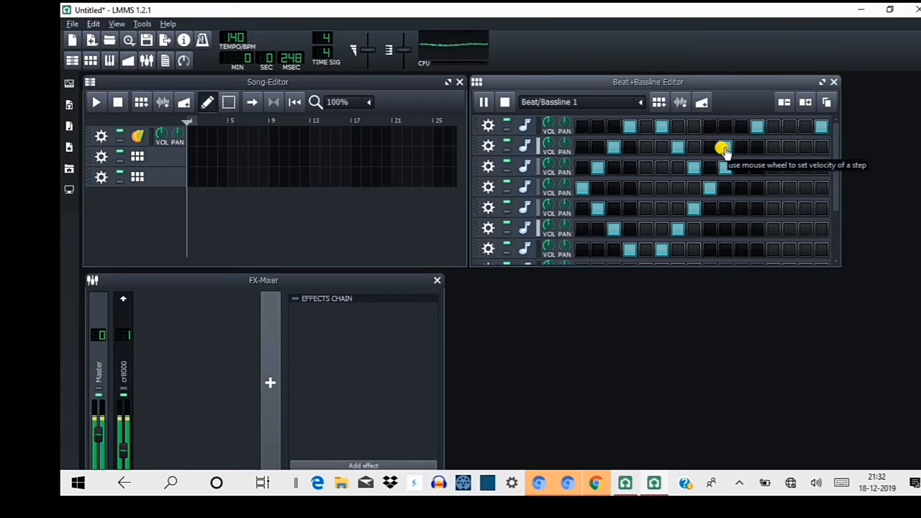
left_click(739, 147)
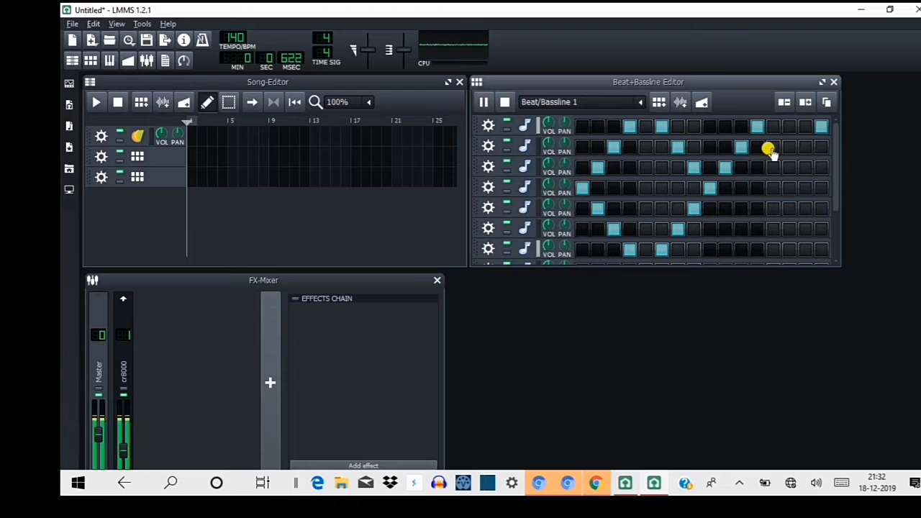
left_click(772, 148)
left_click(787, 168)
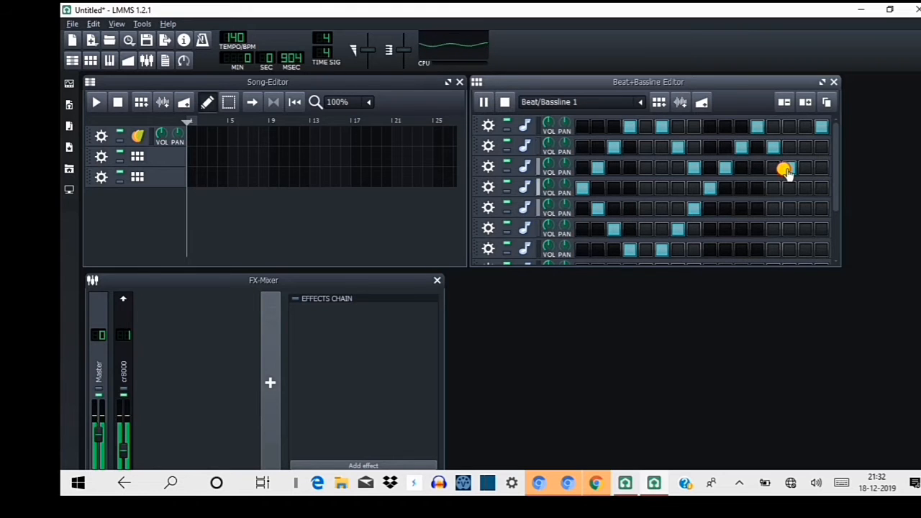
left_click(803, 189)
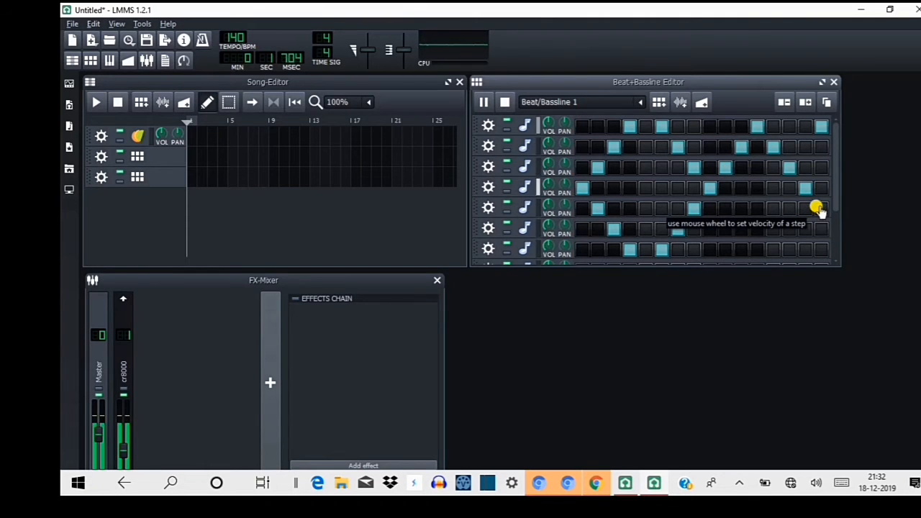
Activate steps 10 and 16 on track 5, steps 11 and 15 on track 6, and steps 12 and 14 on track 7
left_click(821, 208)
left_click(806, 229)
left_click(789, 249)
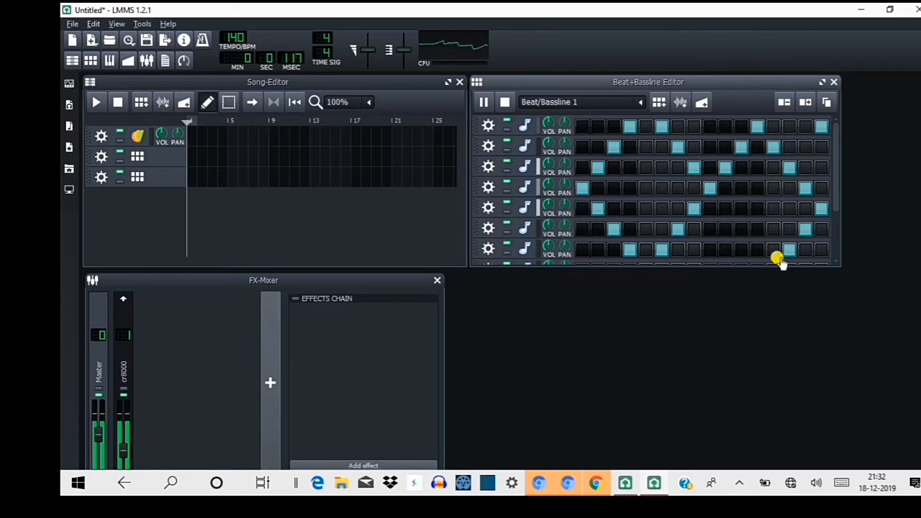
left_click(726, 209)
left_click(741, 229)
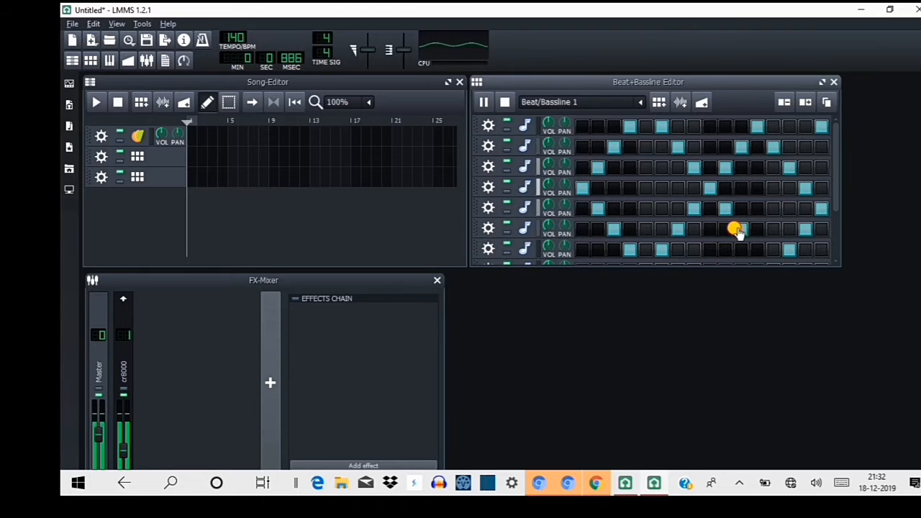
left_click(757, 249)
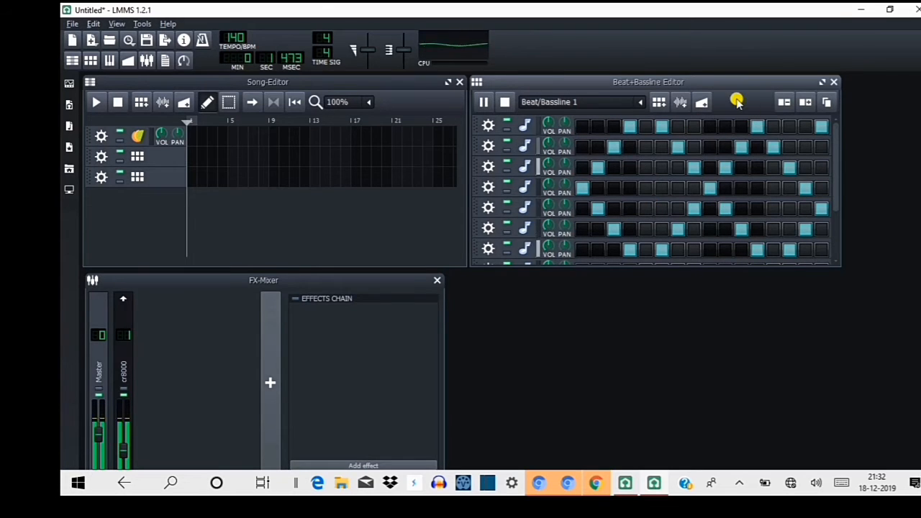
Enlarge the beat editor and activate steps 5 and 13 on track 8, 14 on track 9, 15 on track 10 and 16 on track 11
scroll(737, 102, "down", 1)
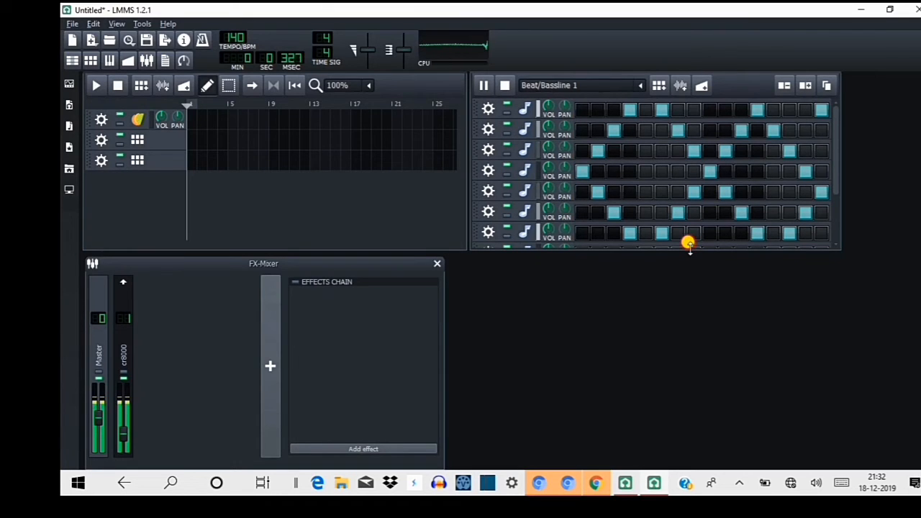
left_click_drag(689, 243, 650, 434)
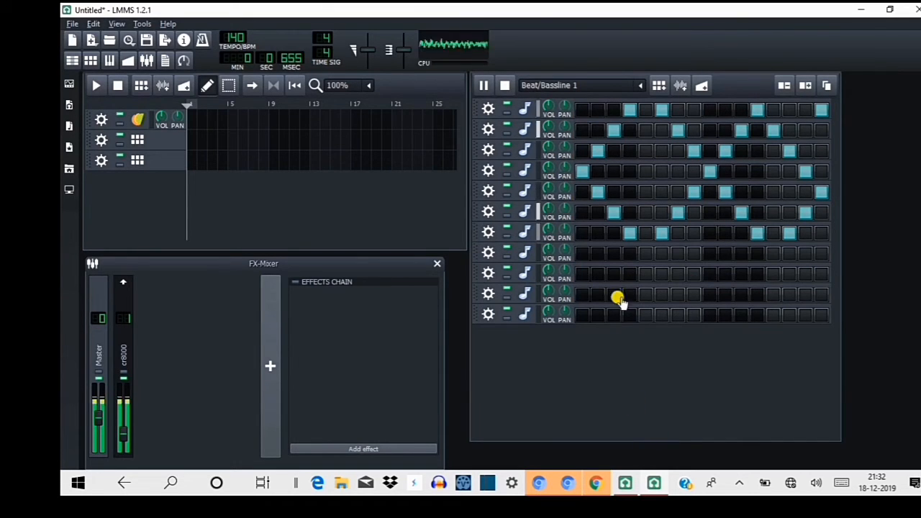
left_click(644, 255)
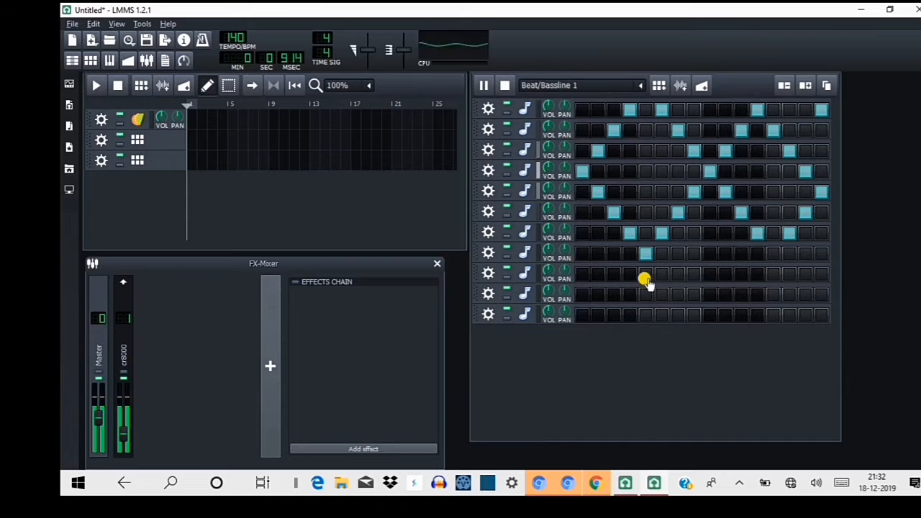
left_click(772, 255)
left_click(788, 274)
left_click(805, 295)
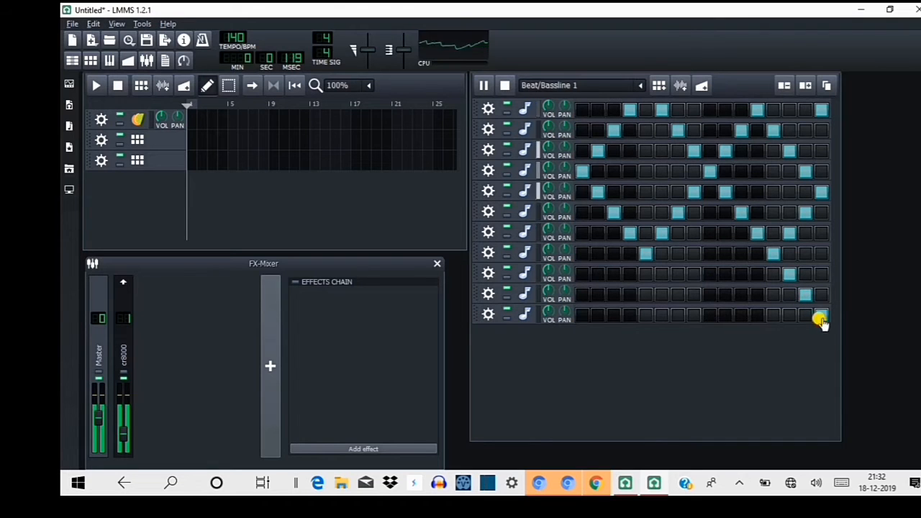
Activate steps 6 and 12 on track 9, steps 7 and 11 on track 10, and steps 8 and 10 on track 11
left_click(757, 275)
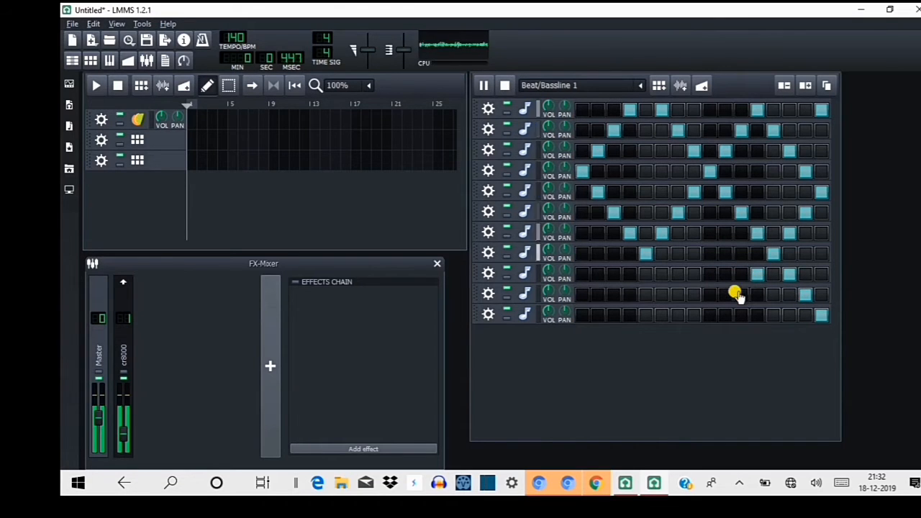
left_click(741, 295)
left_click(721, 317)
left_click(654, 275)
left_click(672, 295)
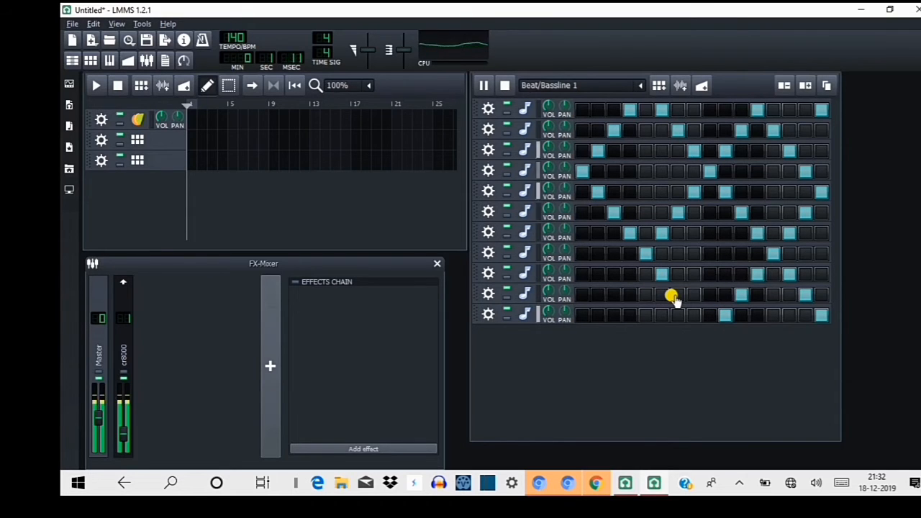
left_click(694, 316)
Activate step 4 on track 9, step 3 on track 10 and step 2 on track 11
left_click(630, 274)
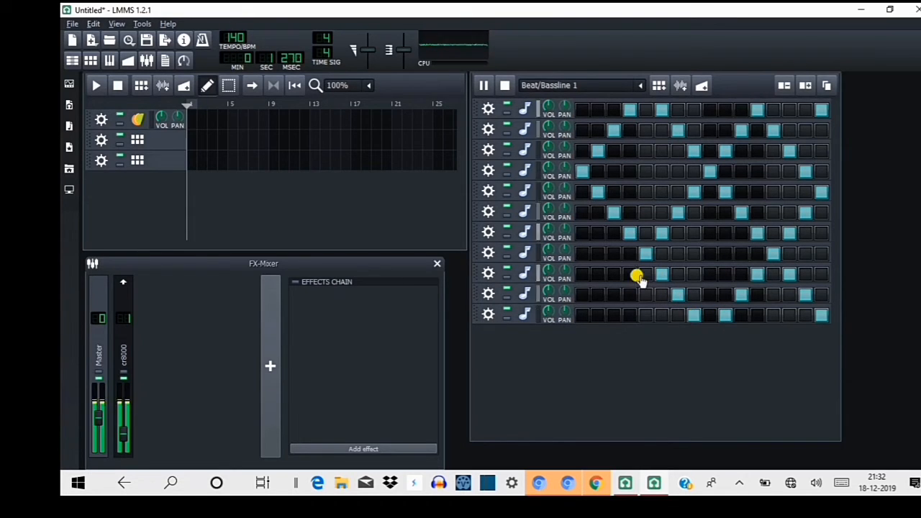
left_click(612, 295)
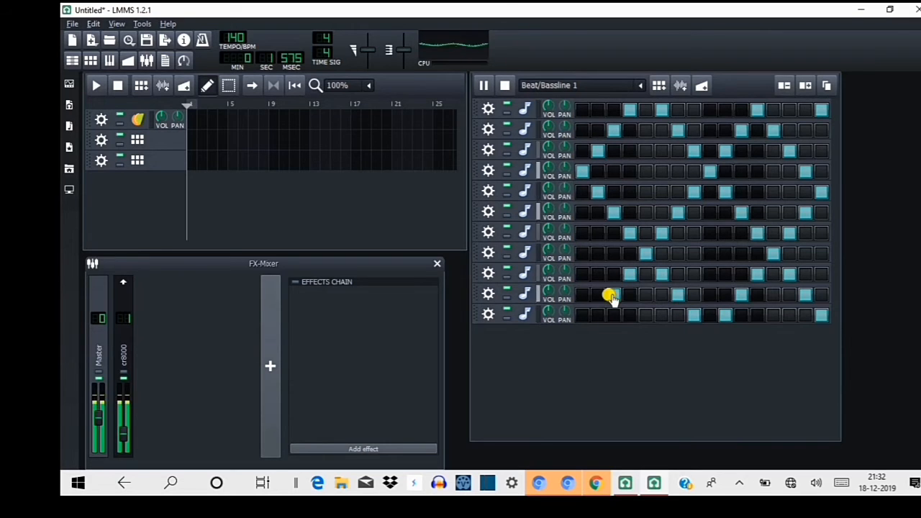
left_click(591, 316)
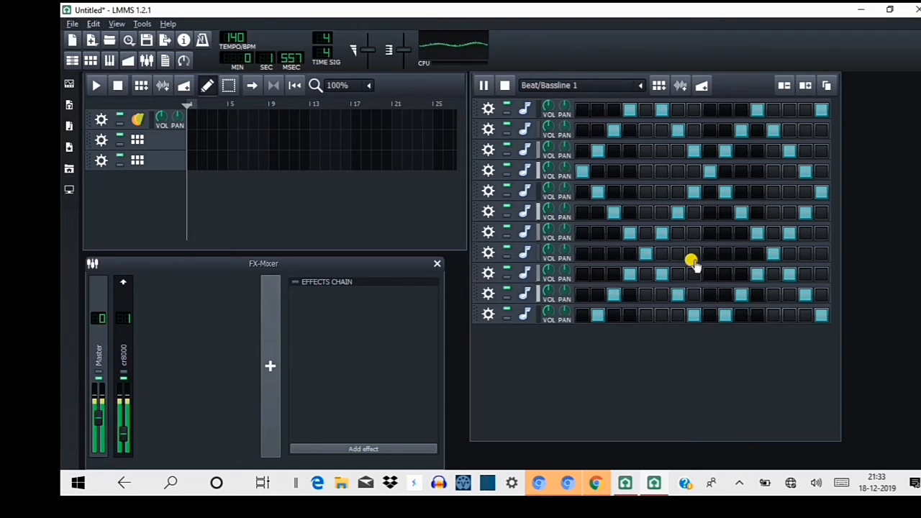
Activate steps 1, 8, 9 and 16 on track 8, and give step 4 on track 4 a low velocity
left_click(695, 255)
left_click(709, 254)
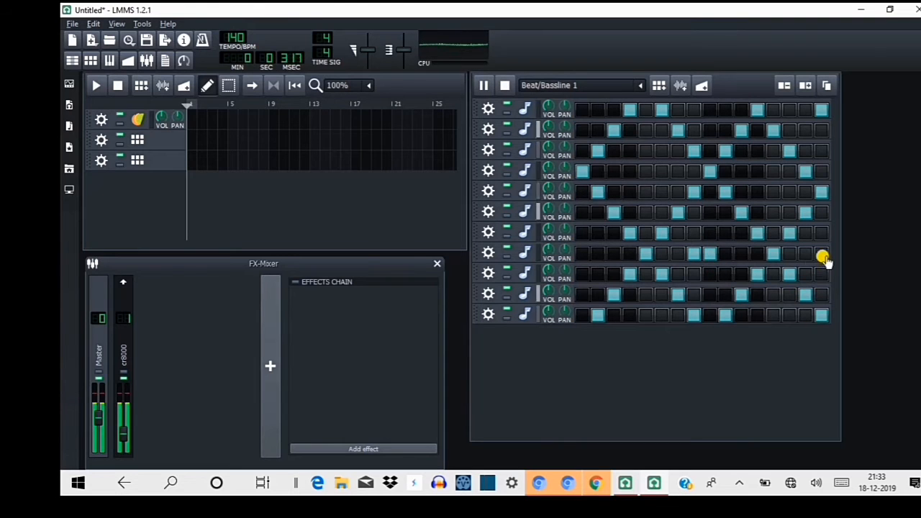
left_click(582, 254)
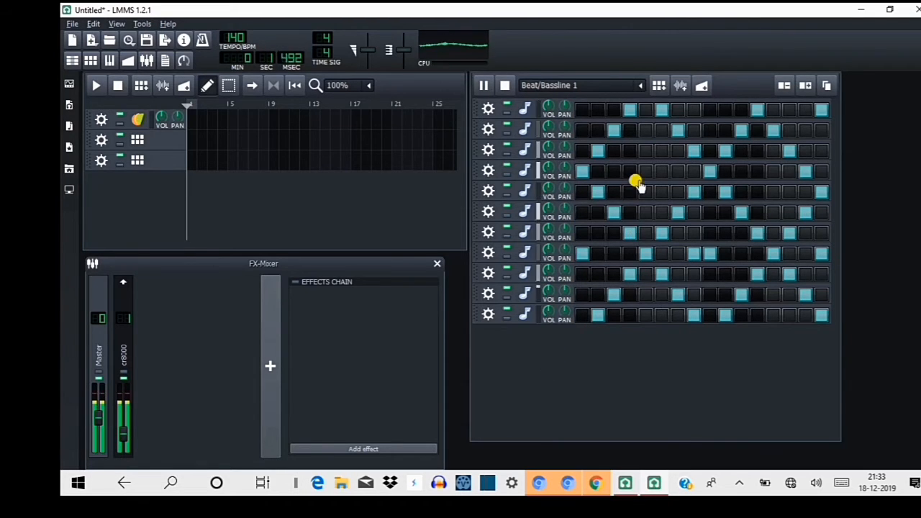
scroll(637, 181, "up", 2)
scroll(639, 184, "down", 2)
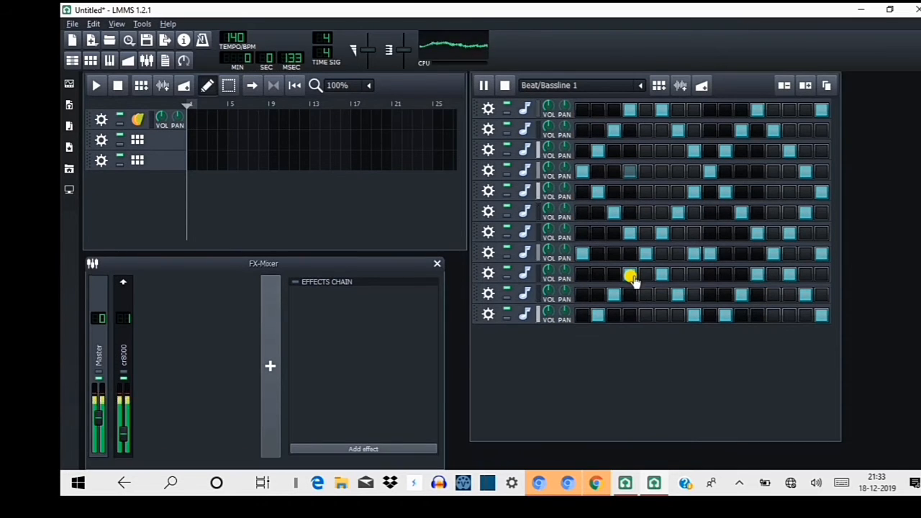
Clone the steps of Beat/Bassline 1 four times and add a sample track to the beat editor
left_click(825, 87)
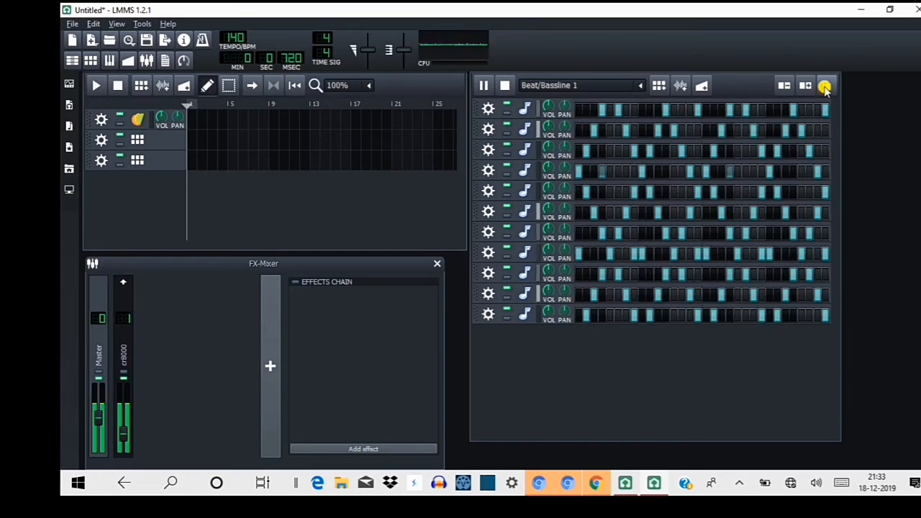
left_click(824, 86)
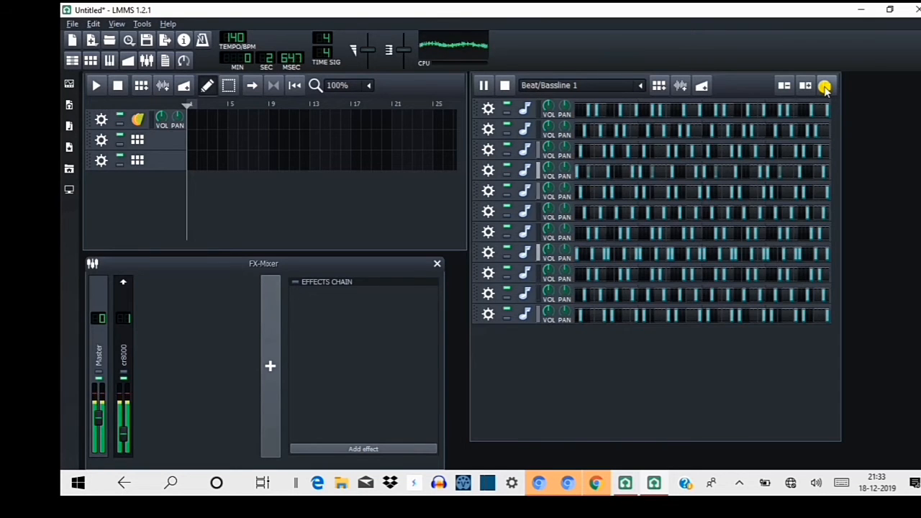
left_click(825, 87)
left_click(824, 86)
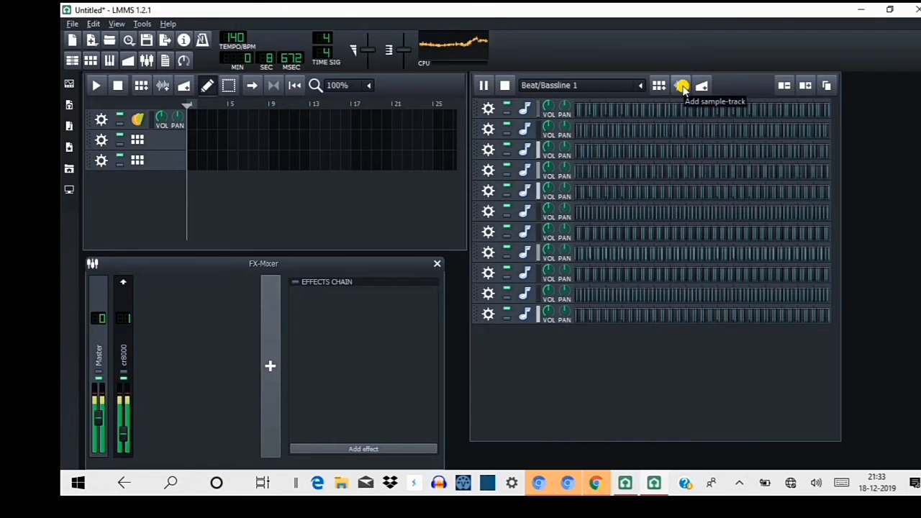
left_click(682, 86)
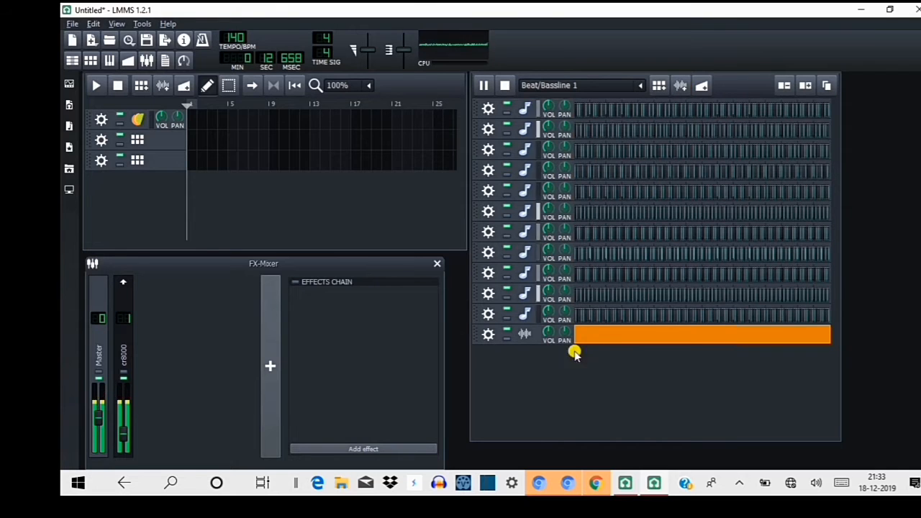
Add the Allpass delay line, cubic spline interpolation effect to the sample track's effects chain and set the tempo to 90 BPM
left_click(523, 336)
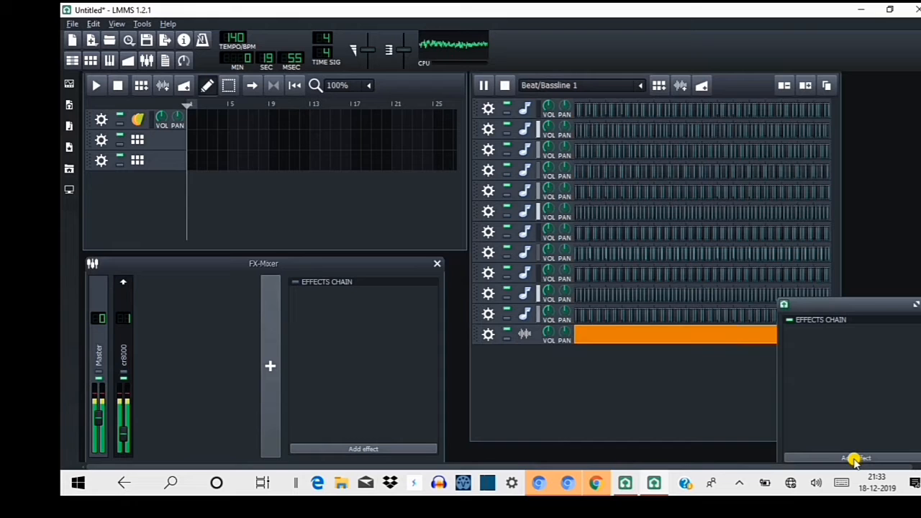
left_click(855, 458)
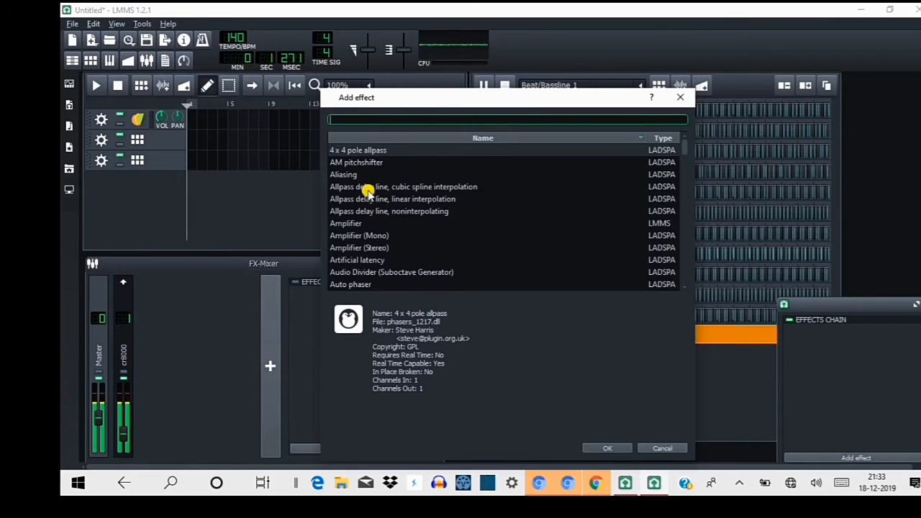
left_click(396, 189)
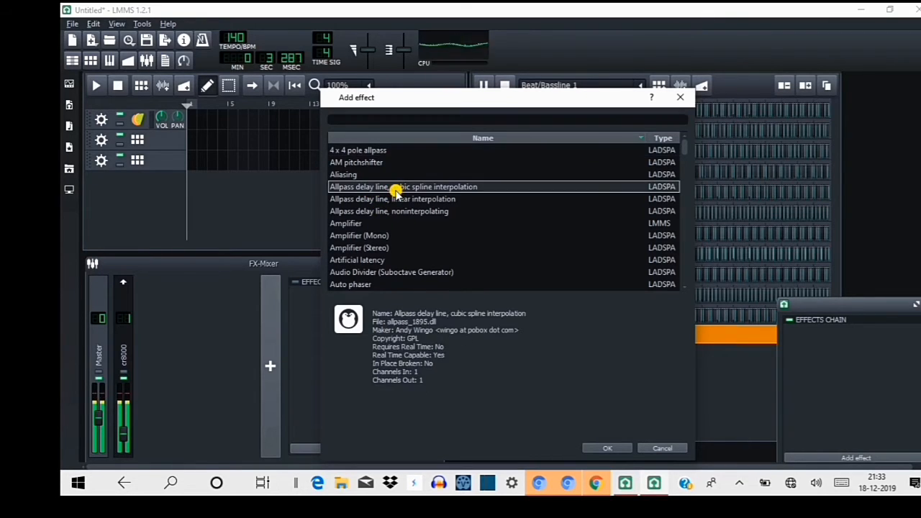
left_click(618, 449)
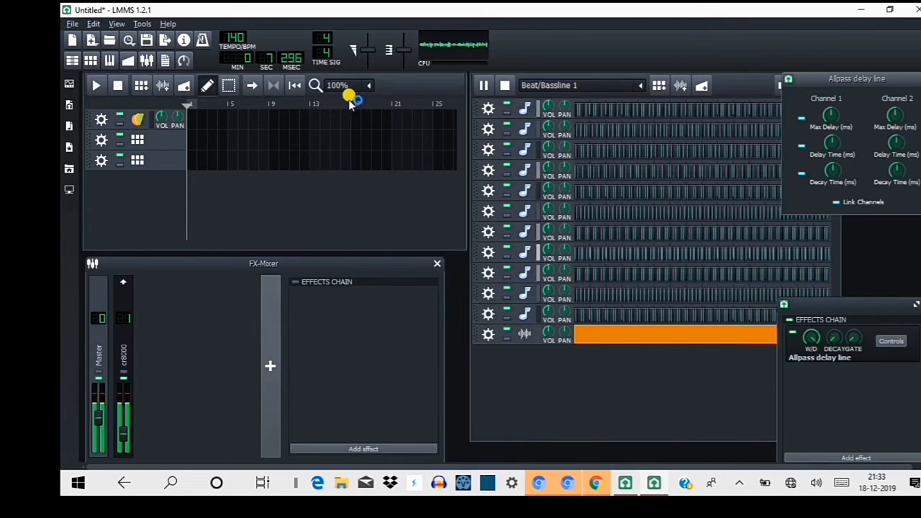
left_click_drag(241, 48, 242, 42)
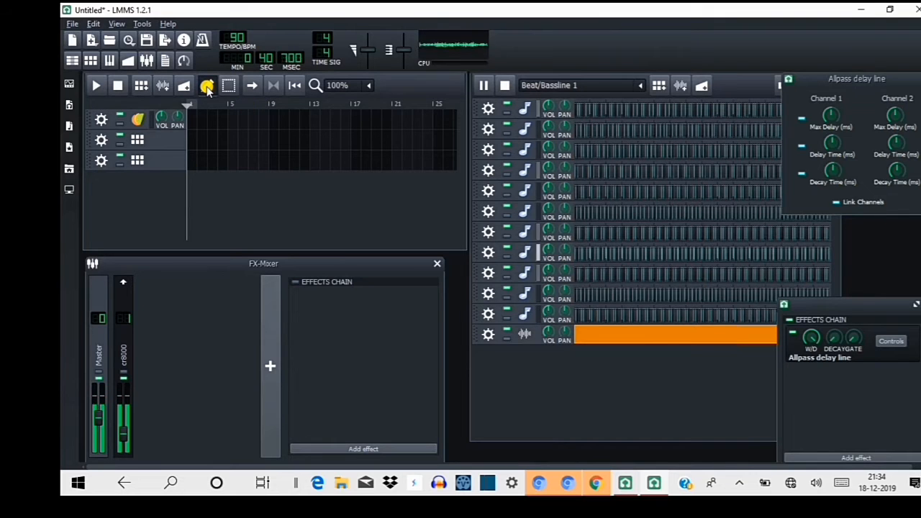
Open the Triple Oscillator of the song's instrument track, move its window clear, and set the base note to C5
left_click(132, 121)
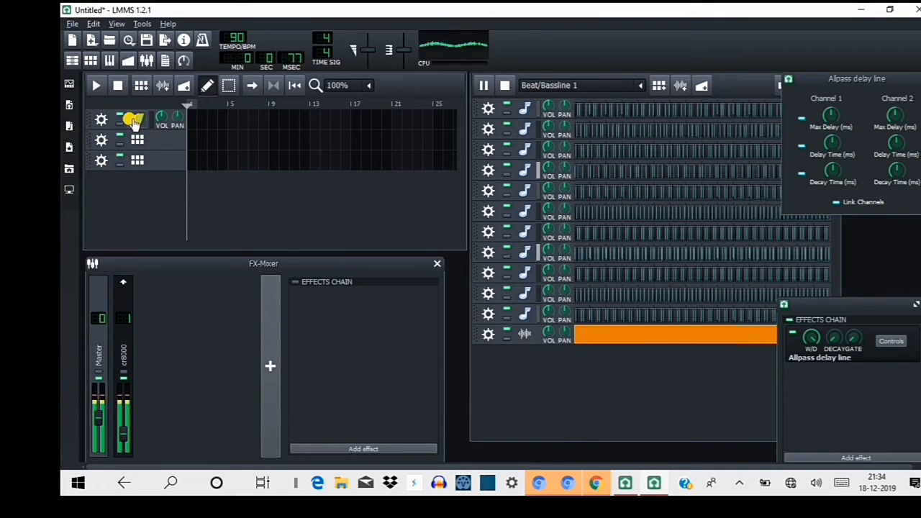
left_click(137, 120)
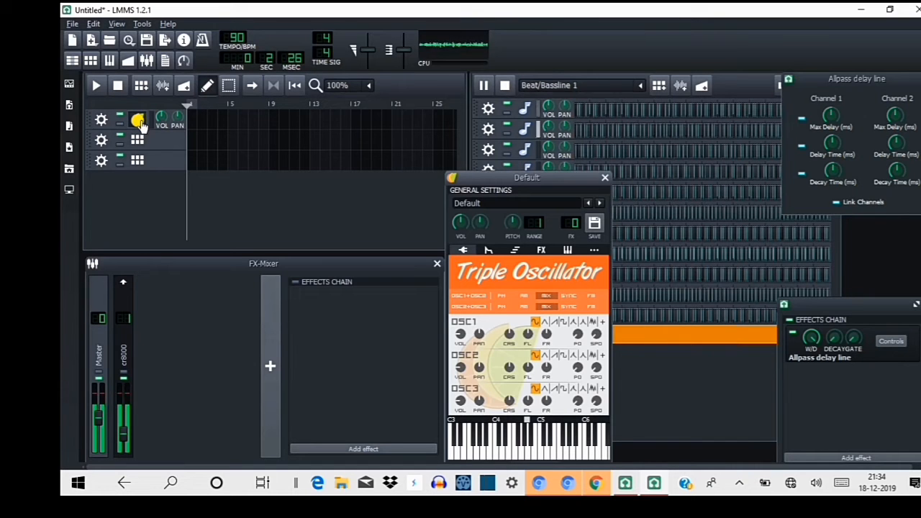
left_click_drag(554, 180, 510, 97)
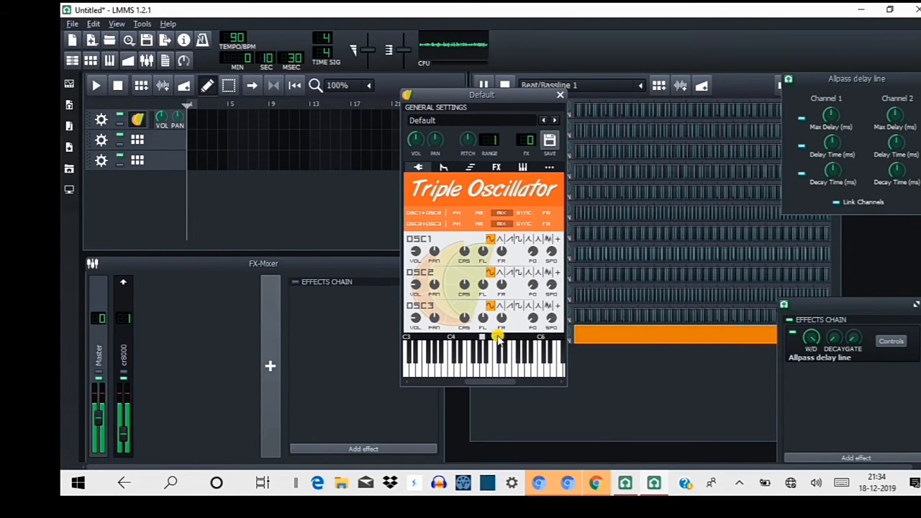
left_click(500, 354)
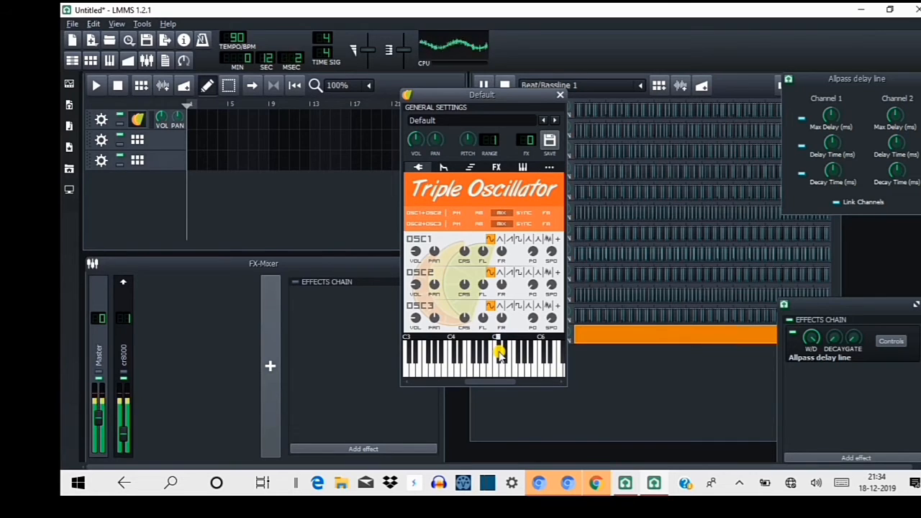
Set the Osc 1 volume to -6.02 dBFS and the Osc 3 volume to -5.85 dBFS in the Triple Oscillator
left_click_drag(415, 250, 401, 243)
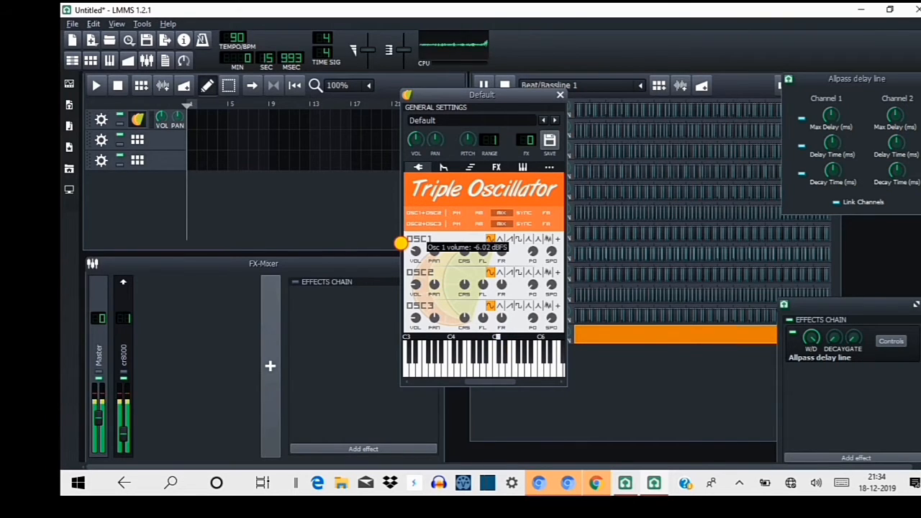
left_click(407, 310)
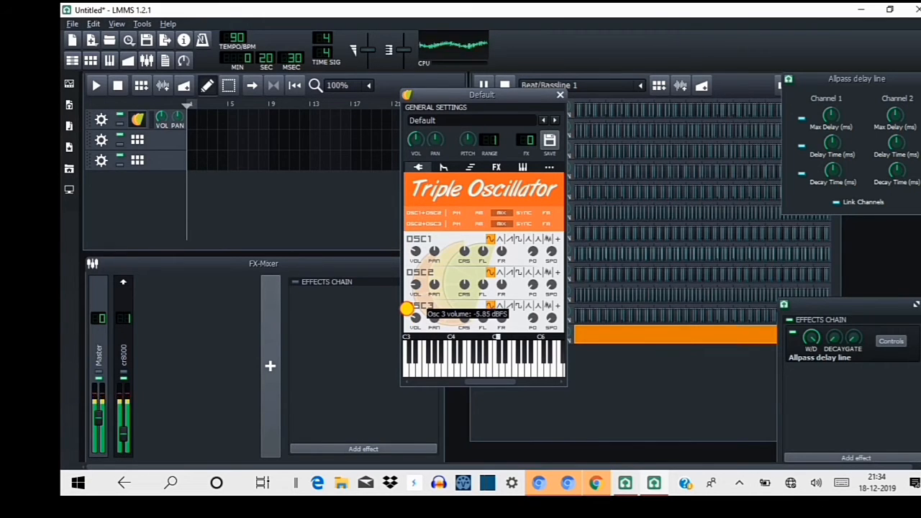
left_click(496, 366)
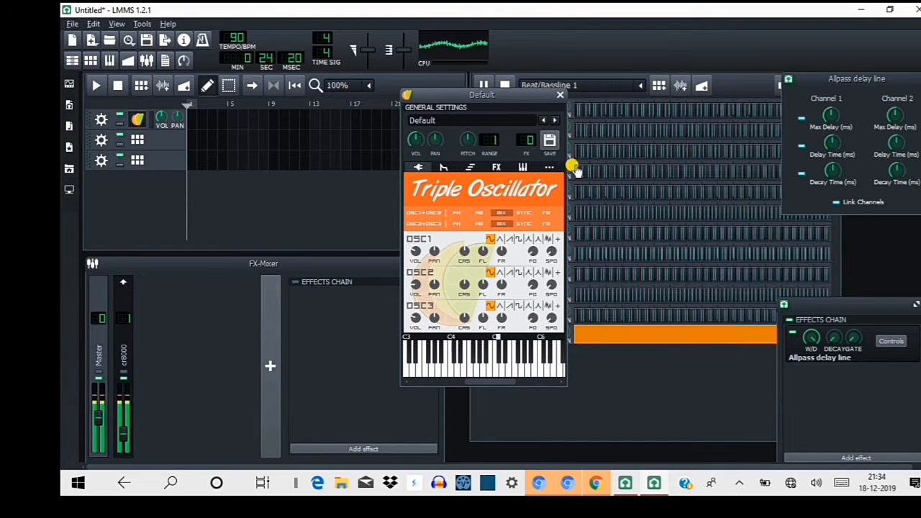
Add the Amplifier (Stereo) effect to the Triple Oscillator's effects chain and adjust its decay
left_click(497, 170)
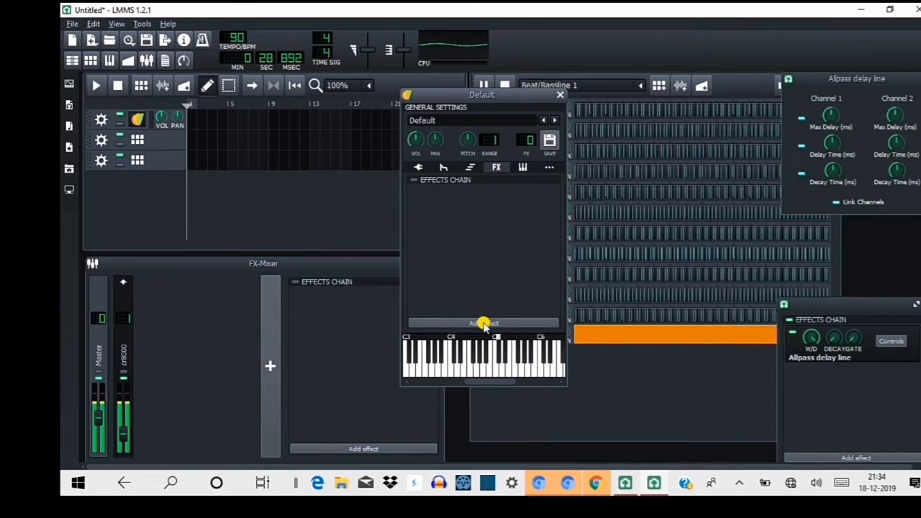
left_click(483, 323)
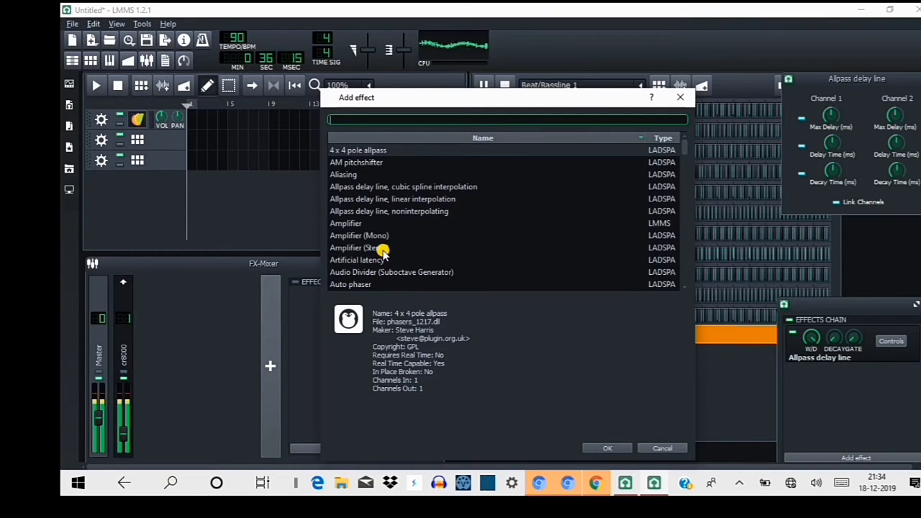
left_click(383, 249)
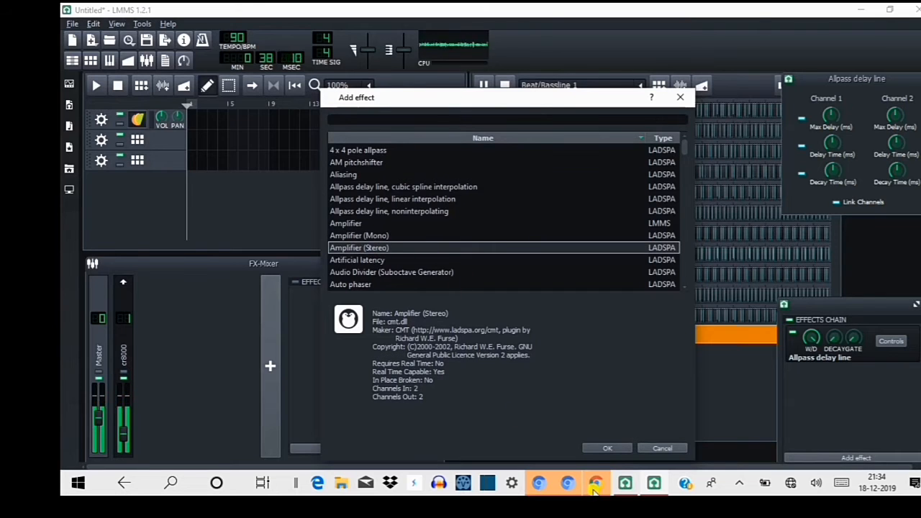
left_click(608, 450)
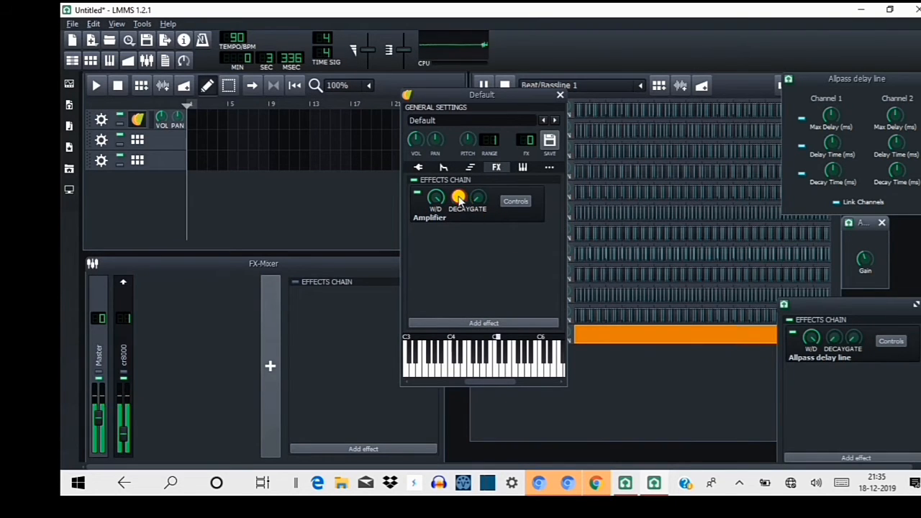
left_click_drag(459, 199, 458, 203)
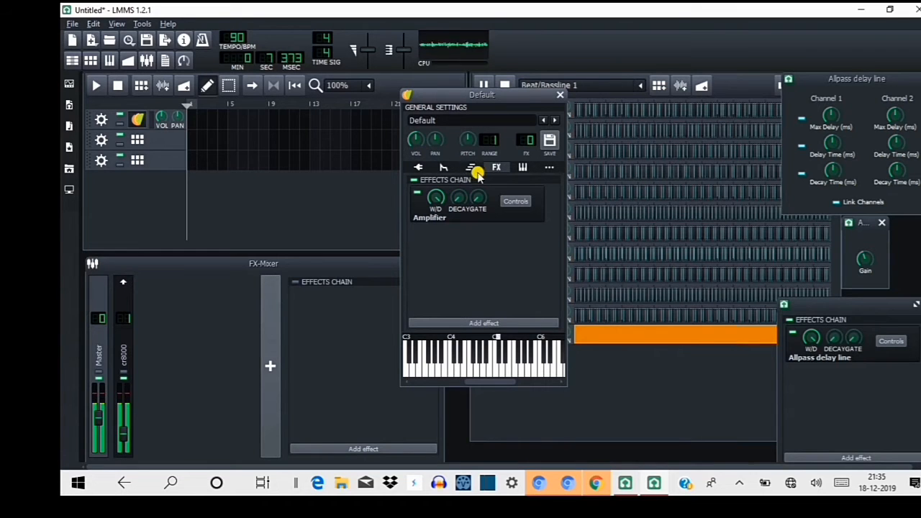
Set the OSC1+OSC2 modulation to SYNC, and open the instrument's MIDI settings
left_click(420, 168)
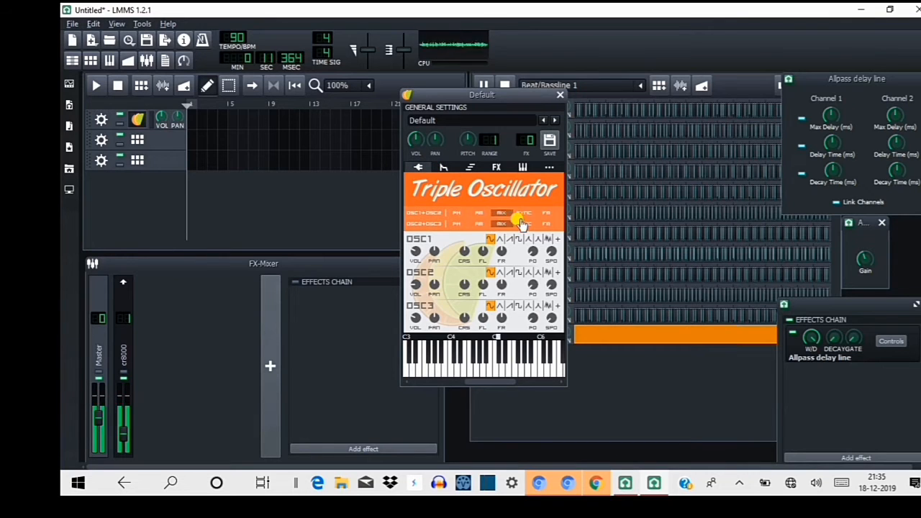
left_click(523, 214)
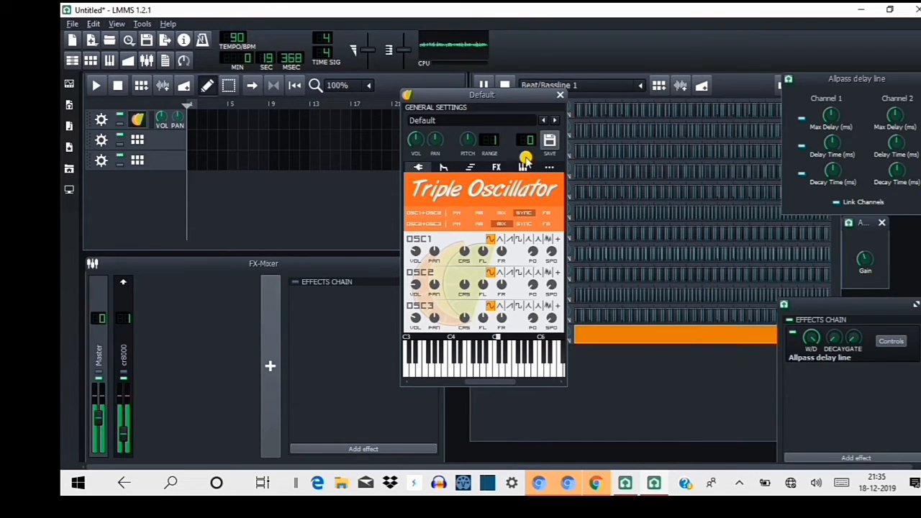
left_click(551, 168)
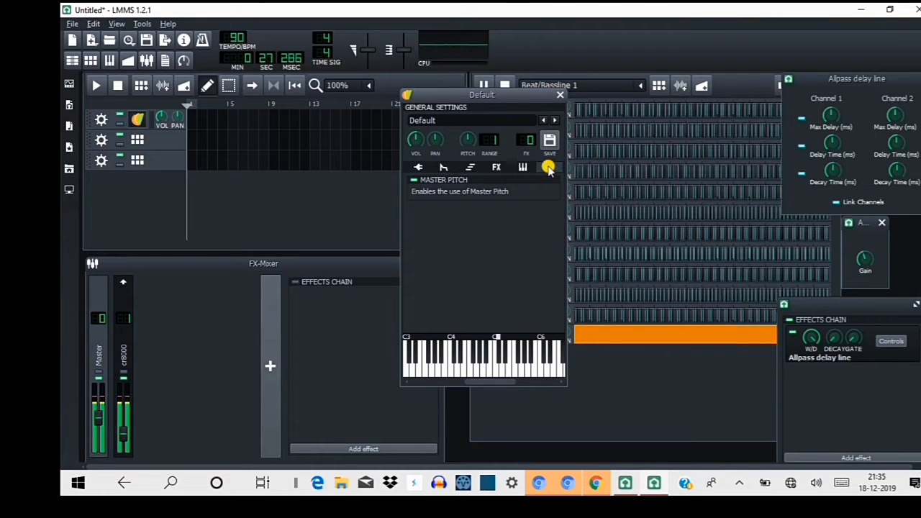
left_click(525, 169)
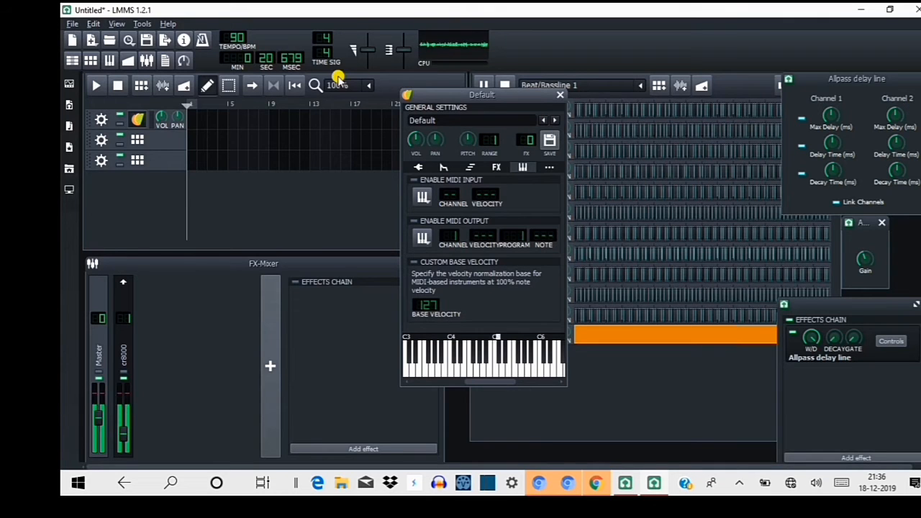
Look through the My Samples folders, selecting misc and stringsnpads
left_click(69, 128)
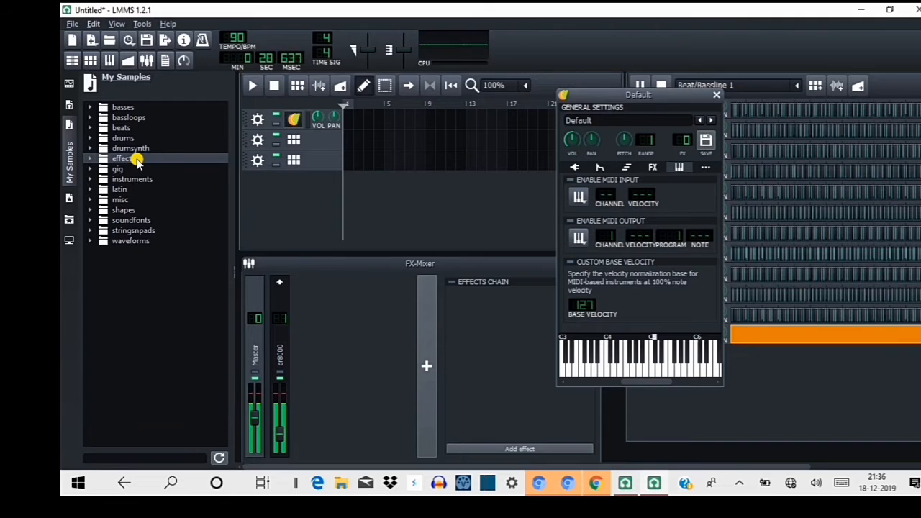
left_click(136, 200)
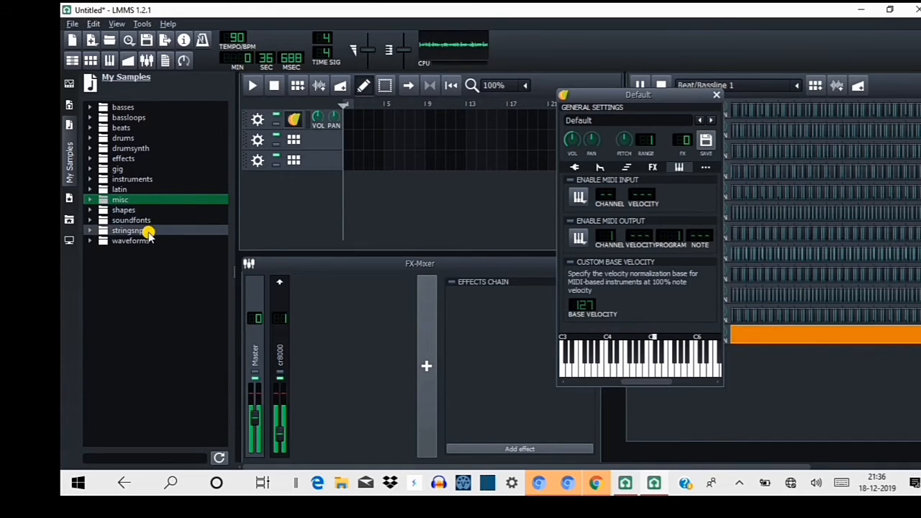
left_click(130, 230)
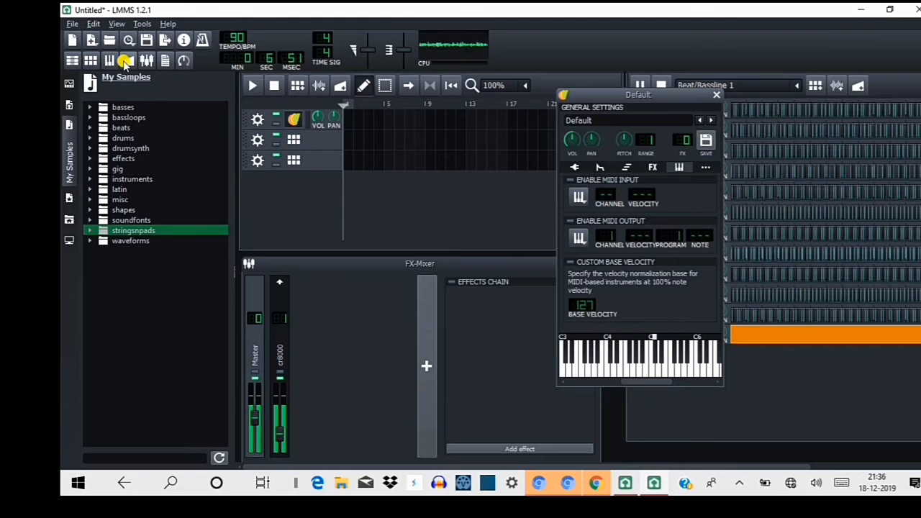
Bring the FX-Mixer to the front and try to raise the cr8000 channel's fader
left_click(147, 62)
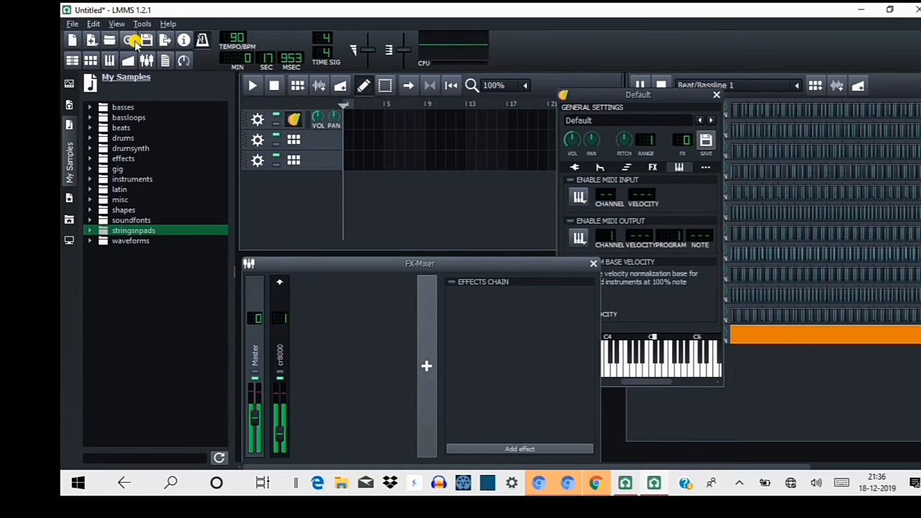
left_click(95, 24)
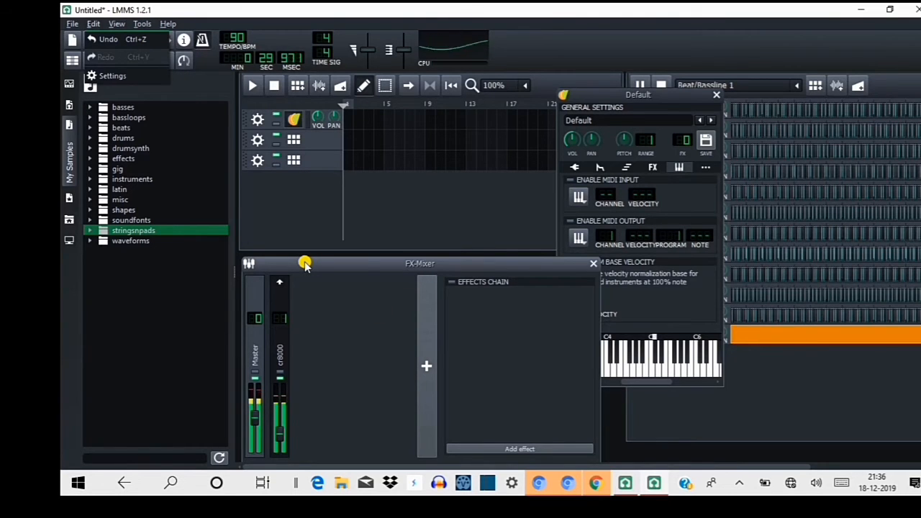
left_click(280, 439)
left_click_drag(280, 439, 283, 426)
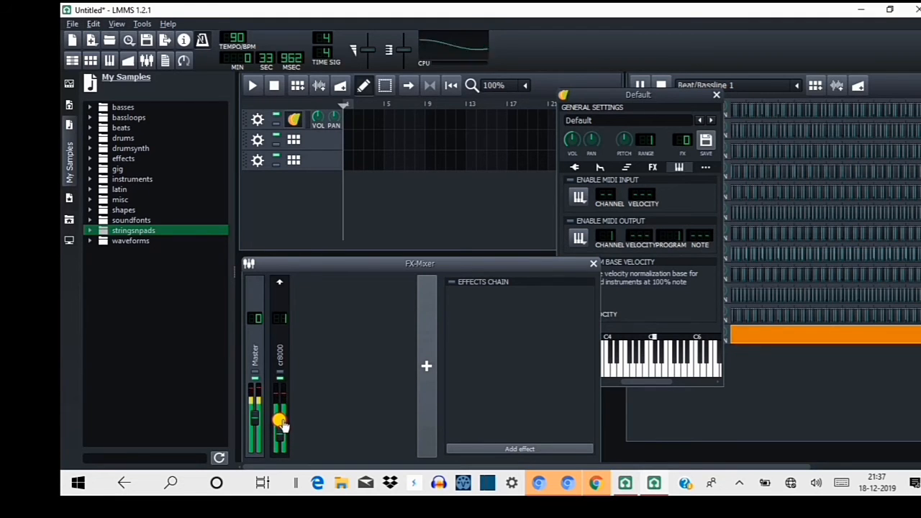
Add three channels to the FX-Mixer and send channel FX 4 to FX 3
left_click(426, 366)
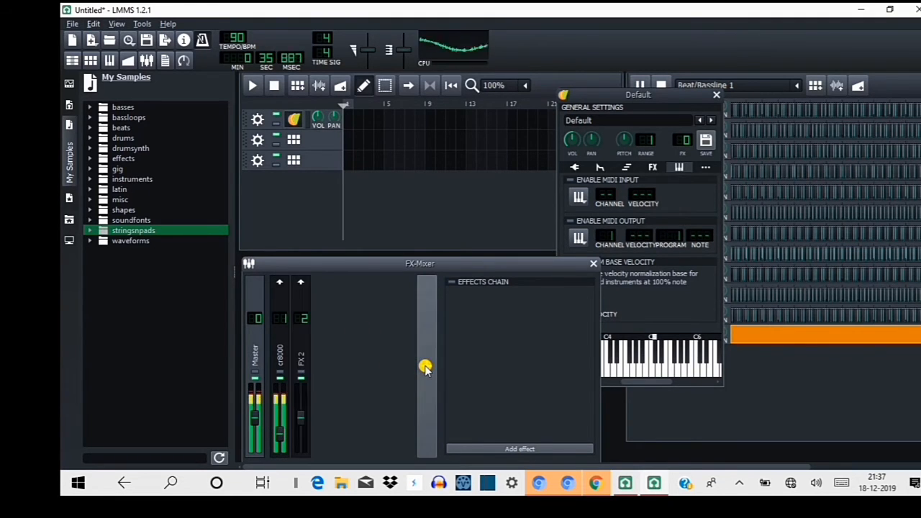
left_click(426, 366)
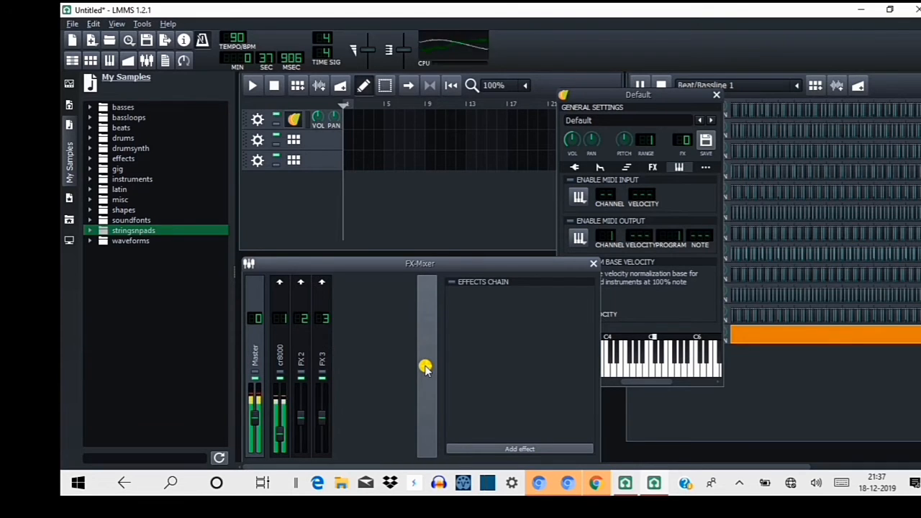
left_click(426, 366)
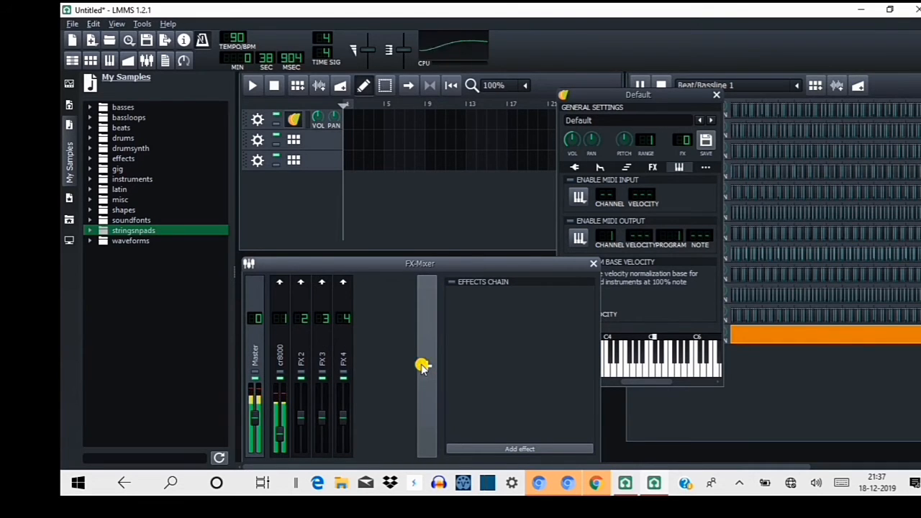
left_click(342, 289)
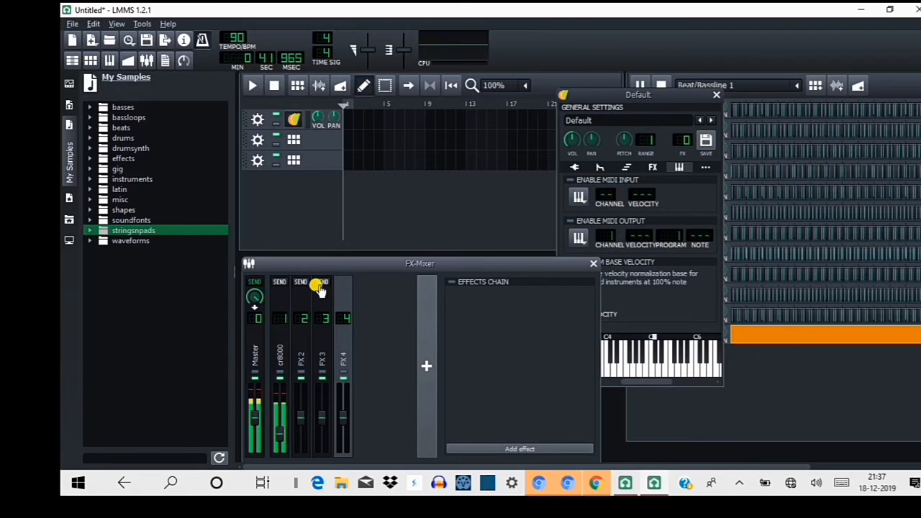
left_click(321, 283)
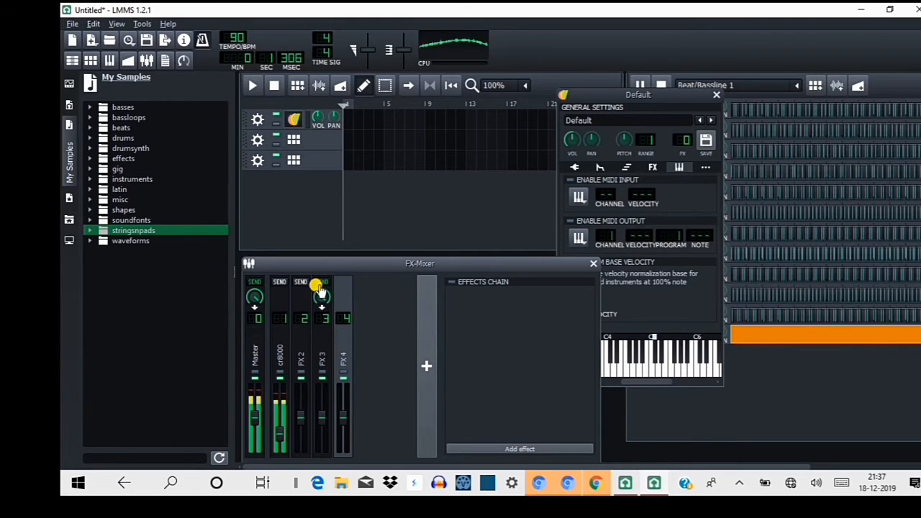
Raise the fader of channel FX 3 slightly and send FX 3 to FX 2
left_click(319, 311)
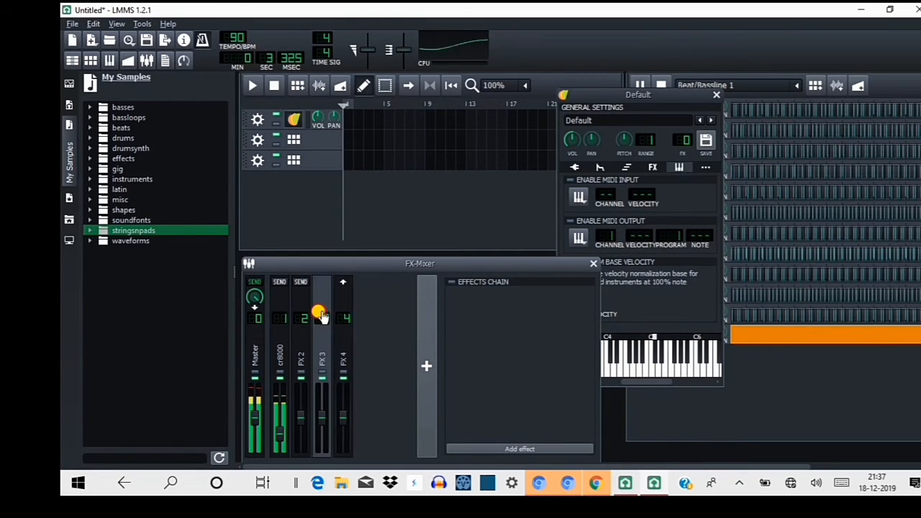
left_click_drag(319, 411, 323, 417)
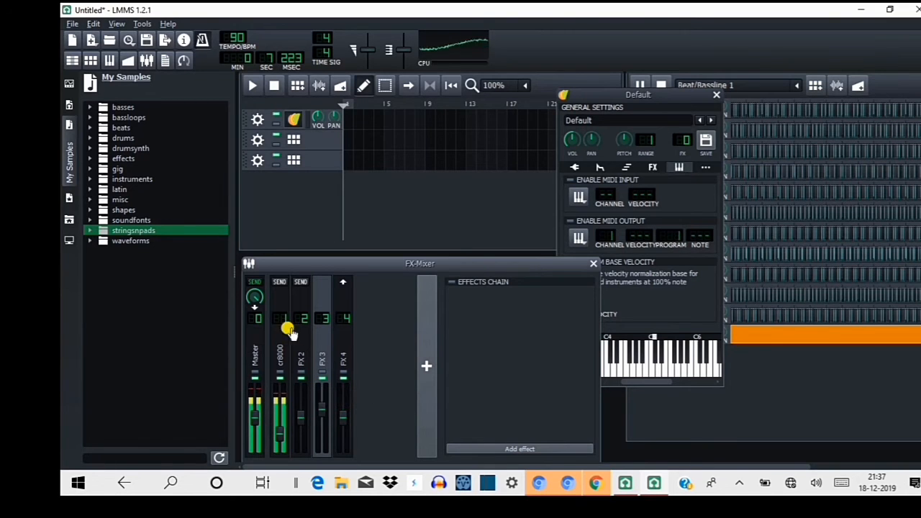
left_click(299, 282)
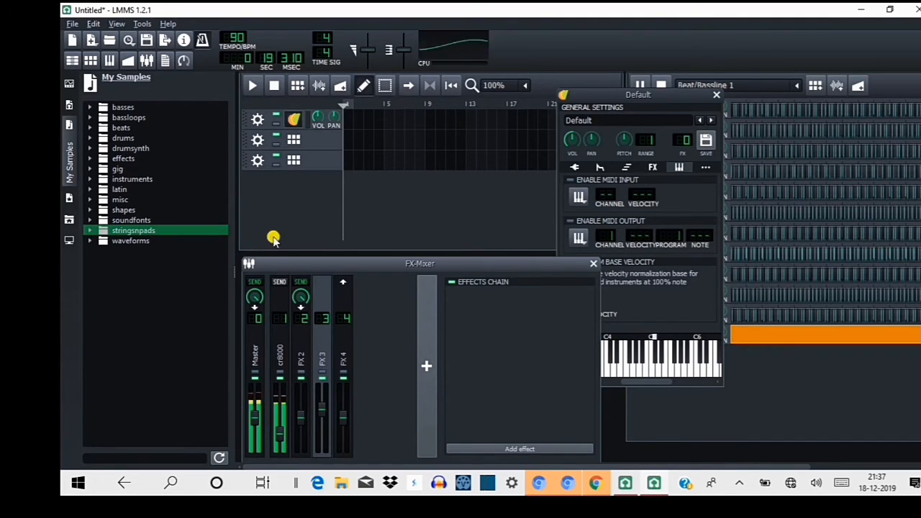
Set the FX-Mixer window to stay on top and widen it
left_click(250, 265)
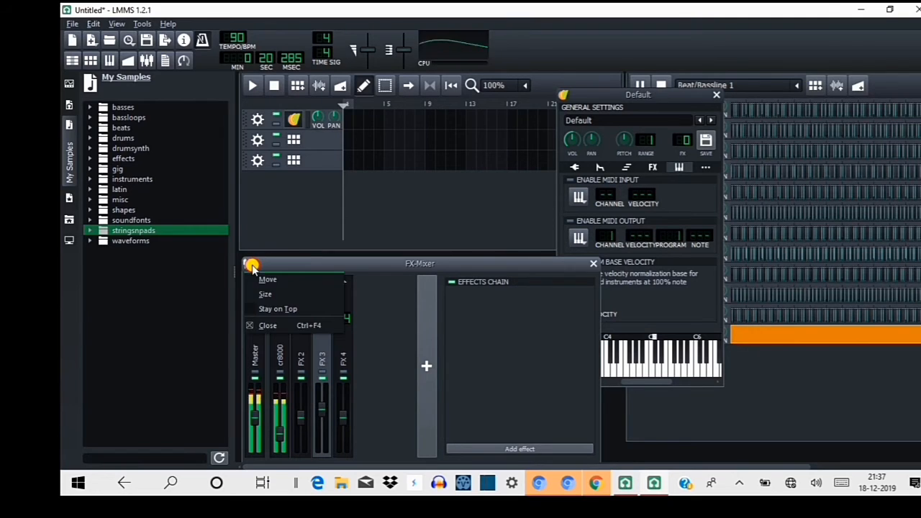
left_click(287, 309)
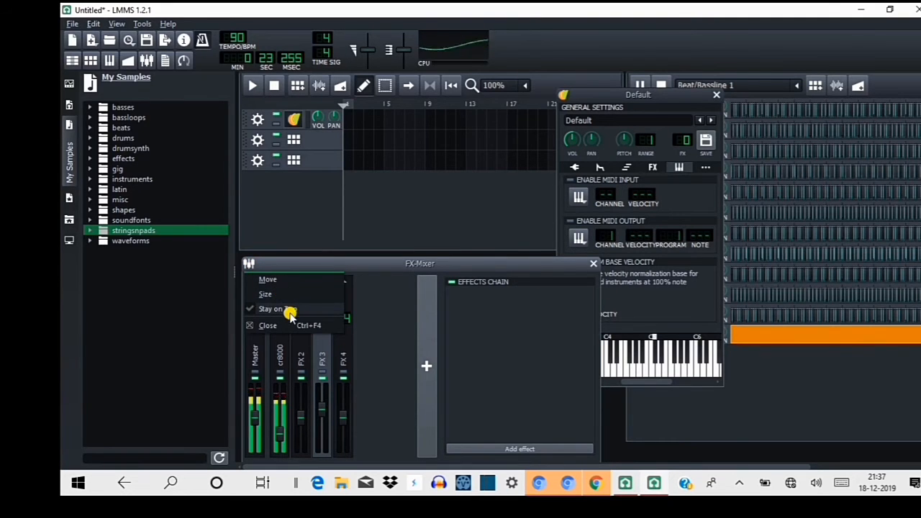
left_click(279, 293)
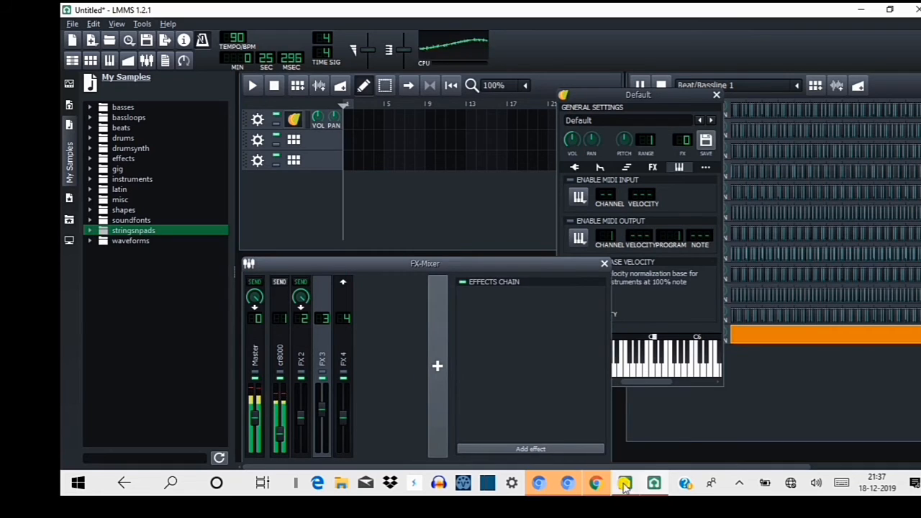
left_click_drag(698, 494, 805, 243)
Open the Hat_o.ds pattern in the piano roll and move the Piano-Roll window up, clear of the lower edge
right_click(805, 243)
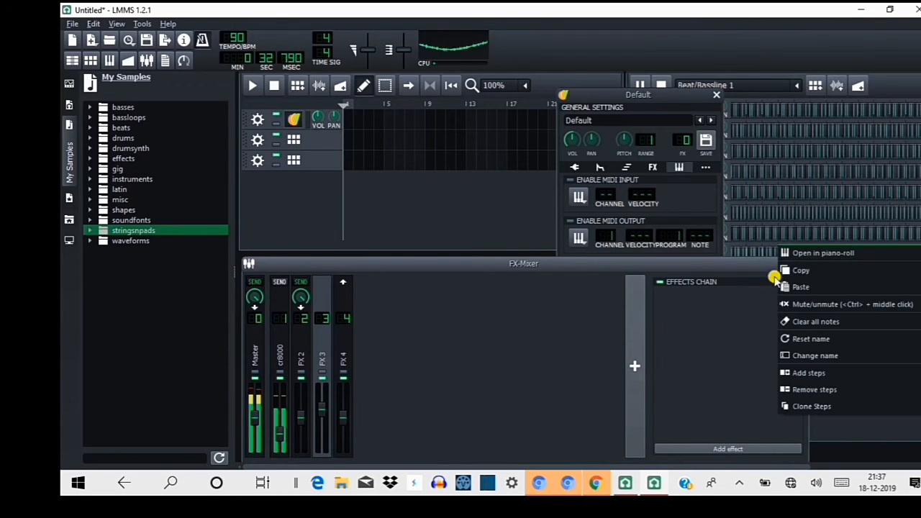
left_click(823, 256)
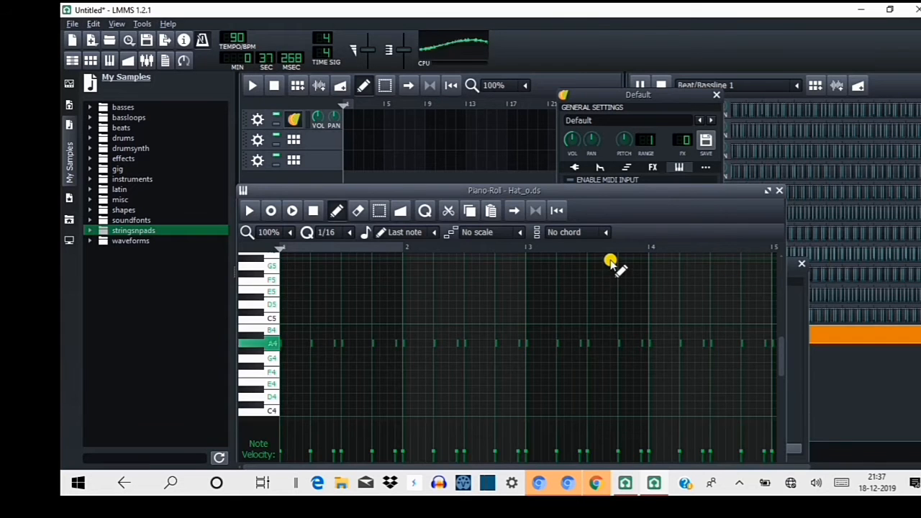
mouse_move(623, 193)
left_mouse_down()
mouse_move(643, 185)
mouse_move(685, 128)
mouse_move(699, 127)
left_mouse_up()
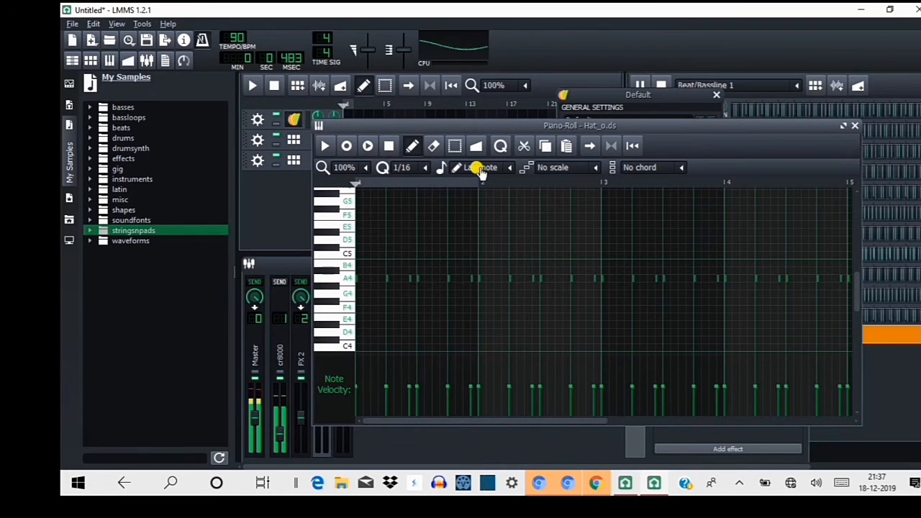
Set the piano roll's scale to Melodic minor and its chord to Major pentatonic
left_click(595, 168)
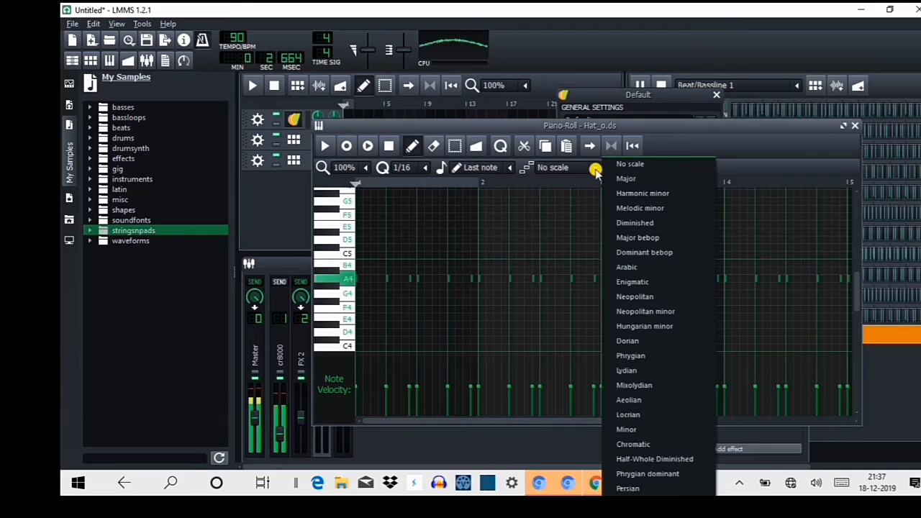
left_click(646, 210)
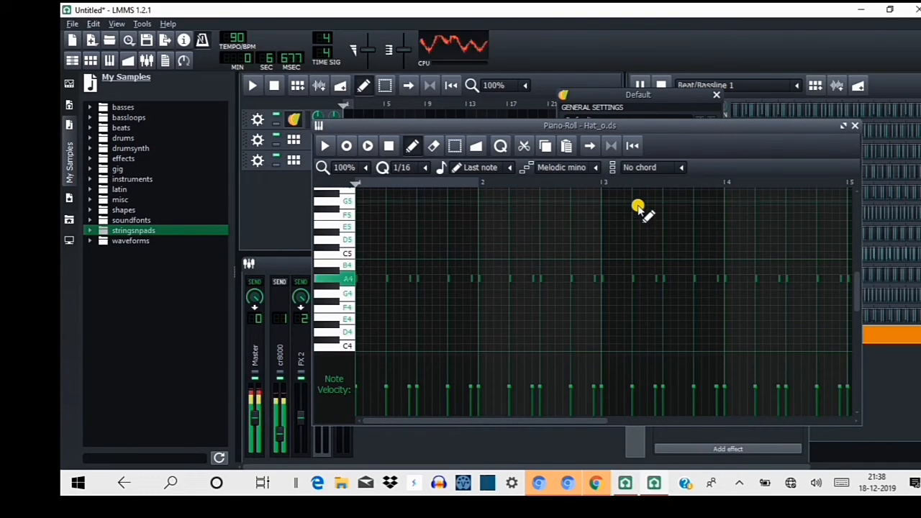
left_click(679, 170)
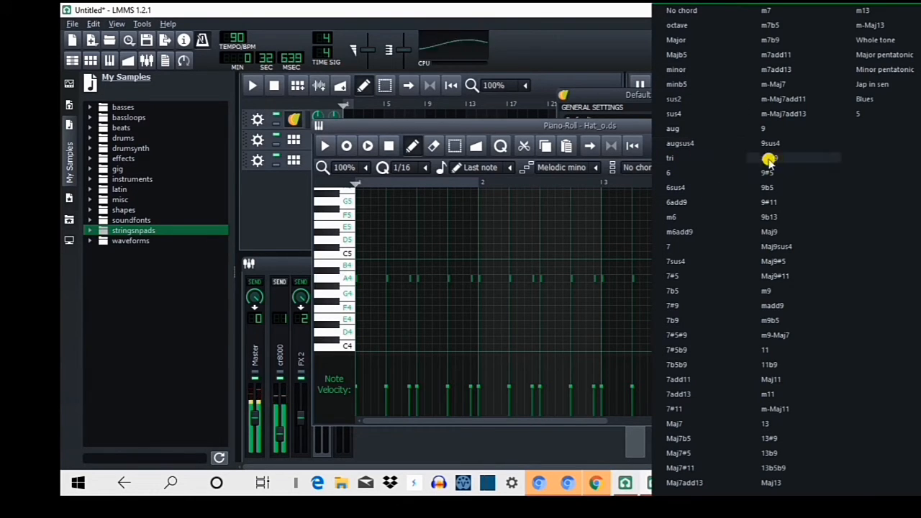
left_click(886, 55)
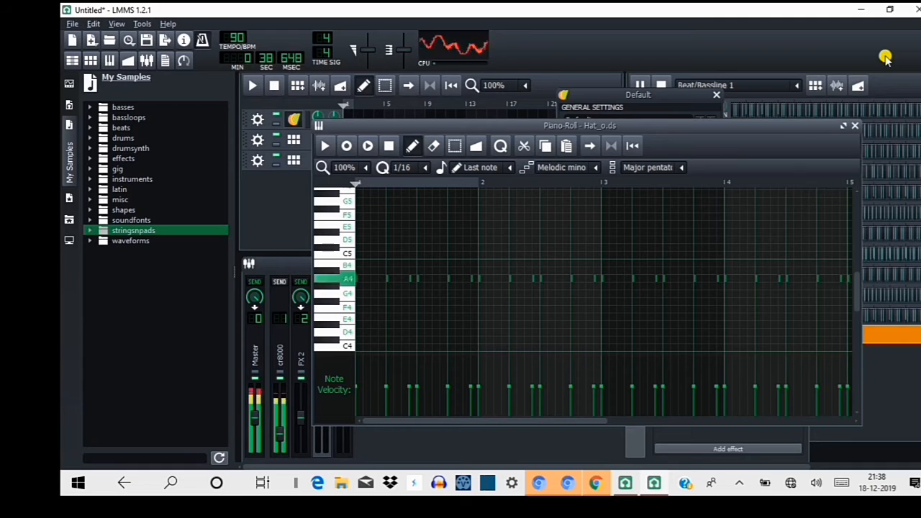
Try a note length of 1/4 in the piano roll, and set both note length and quantization to 1/8
left_click(508, 168)
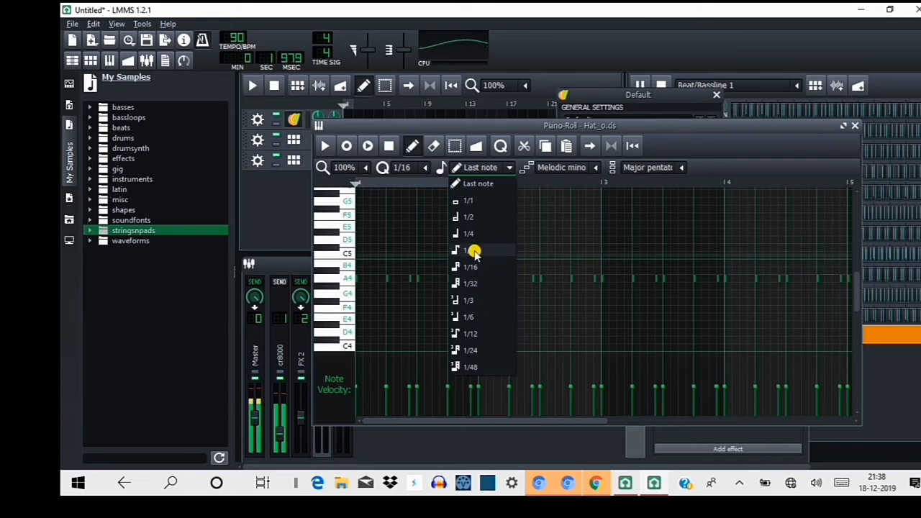
left_click(472, 235)
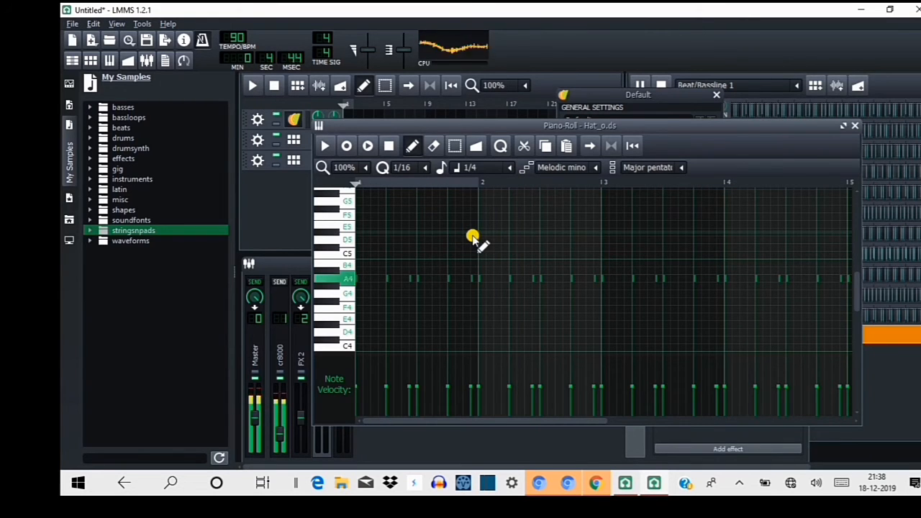
left_click(509, 171)
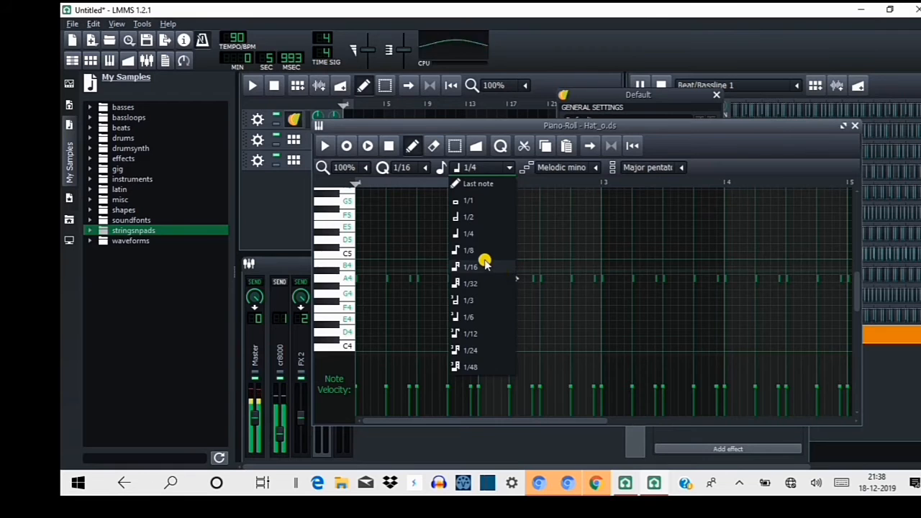
left_click(483, 261)
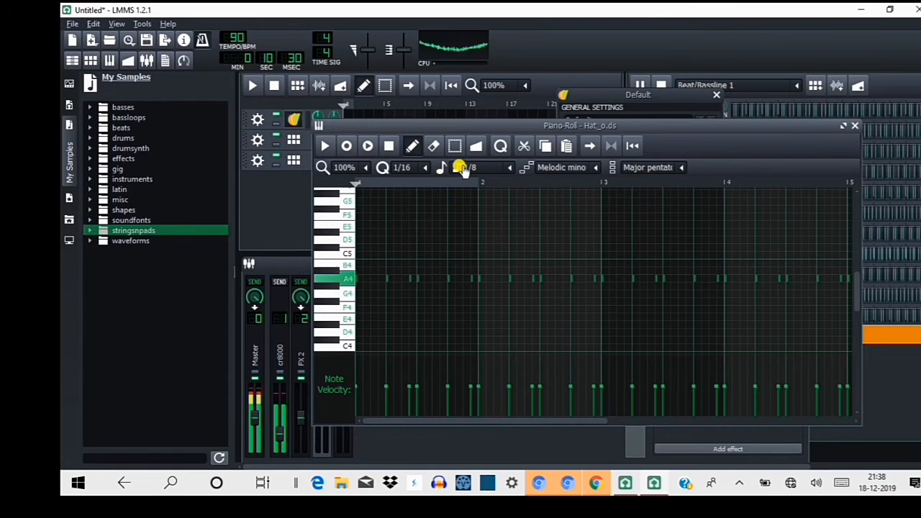
left_click(427, 170)
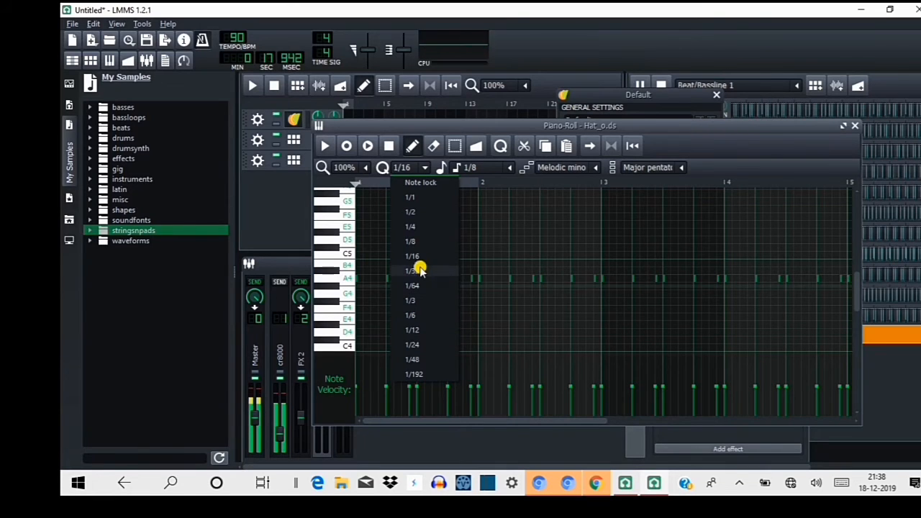
left_click(417, 241)
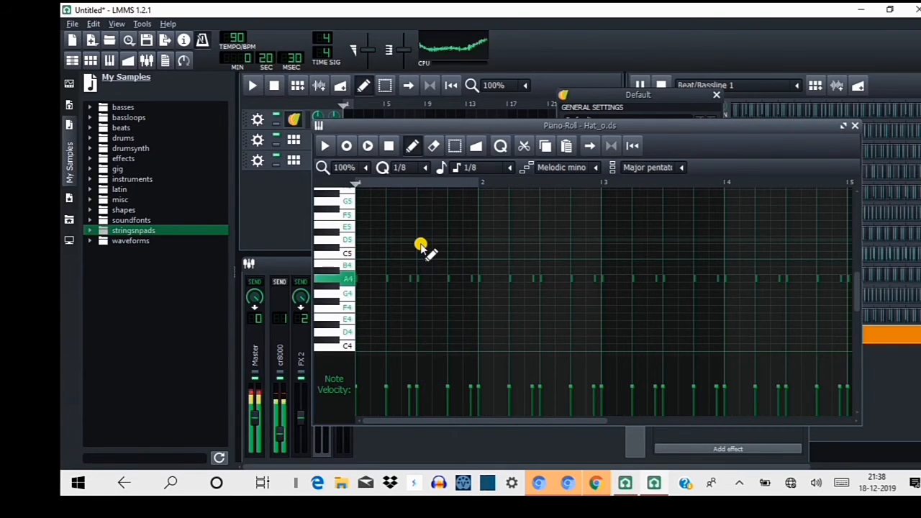
Show the note panning, return to note velocity and turn off auto-scrolling in the piano roll
left_click(343, 385)
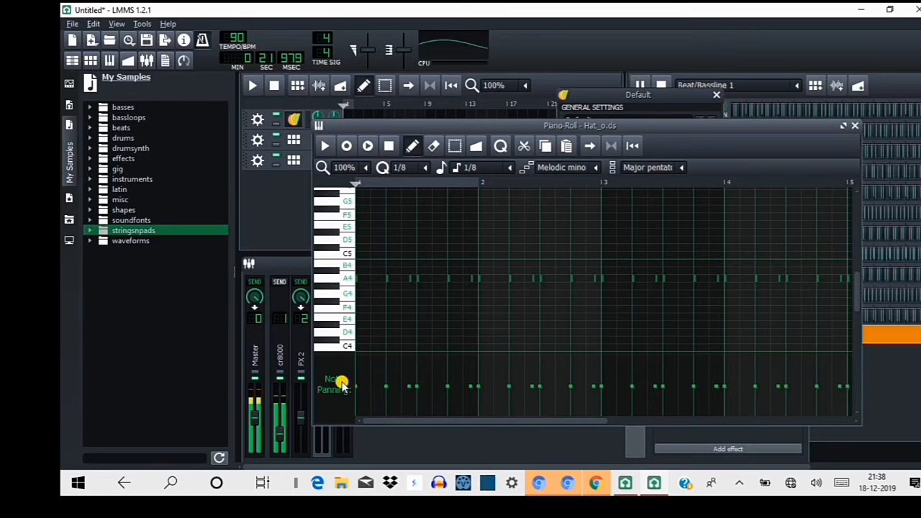
left_click(343, 396)
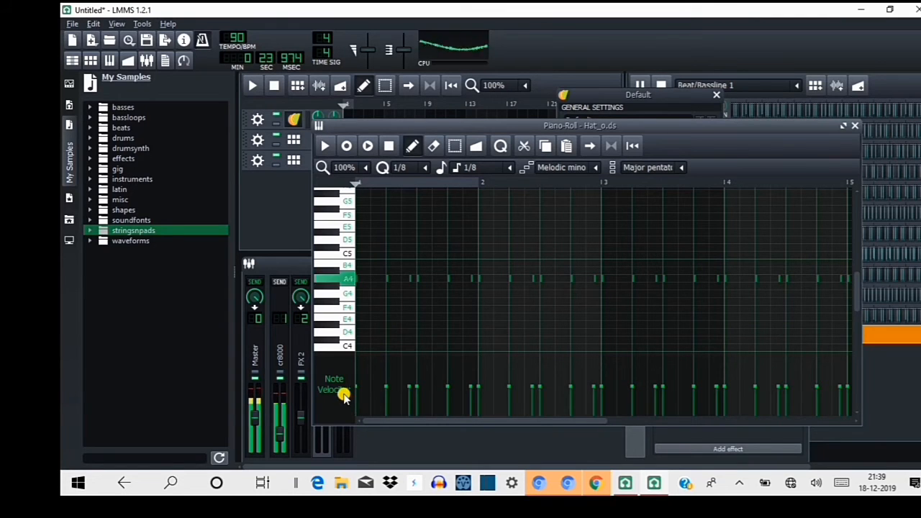
left_click(589, 146)
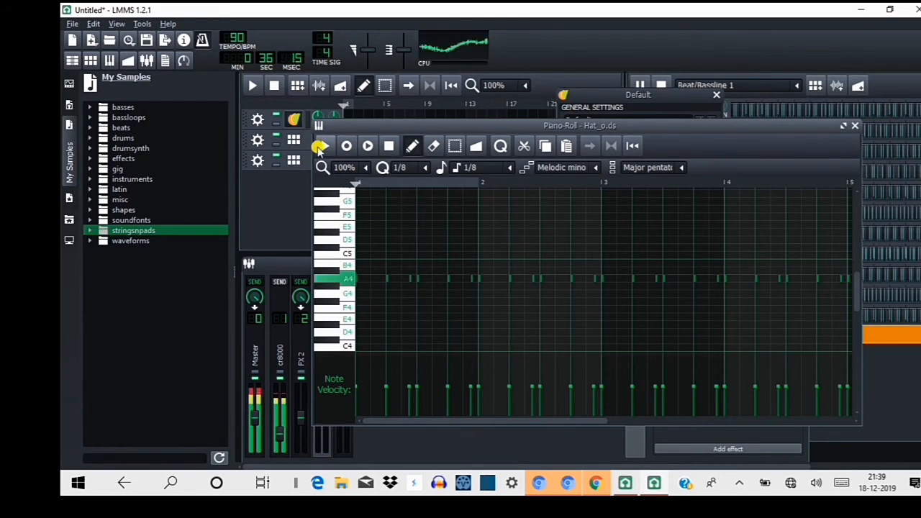
Solo the Beat/Bassline 1 track in the Song-Editor, and open its rename dialog and dismiss it without renaming
left_click(278, 163)
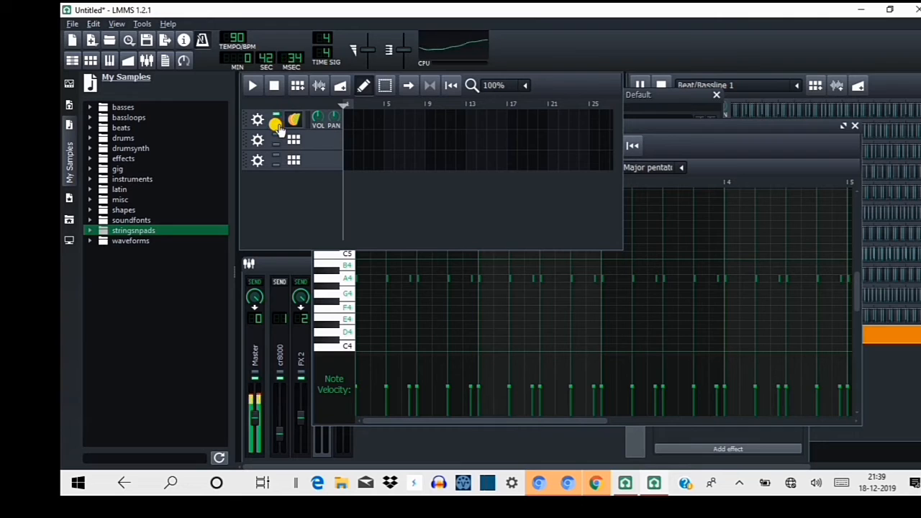
left_click(277, 160)
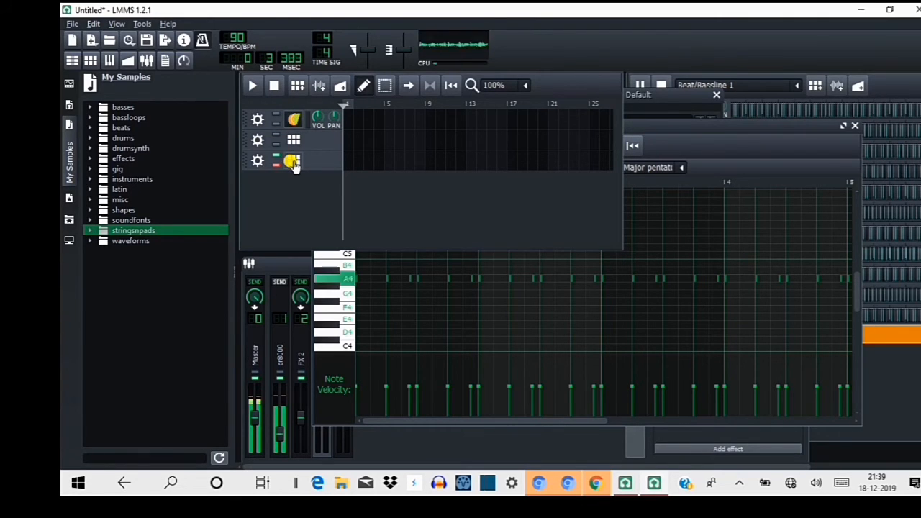
double_click(292, 164)
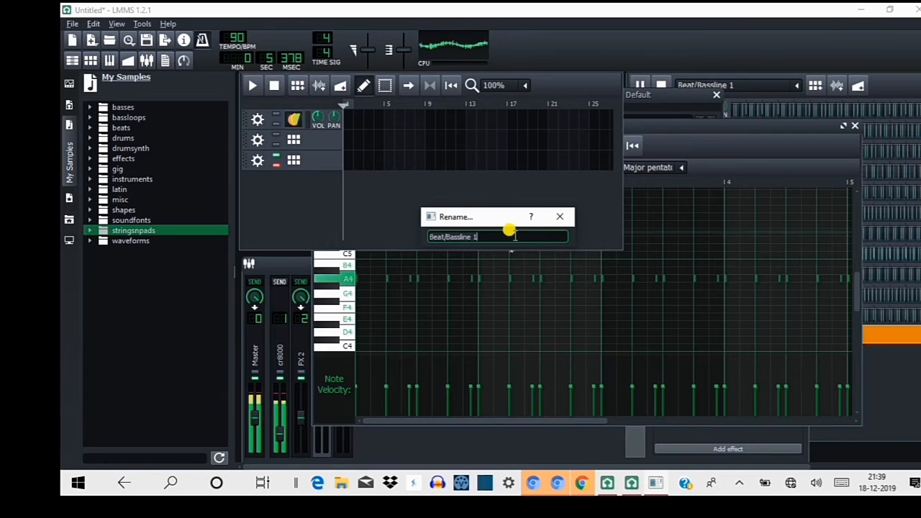
left_click(559, 216)
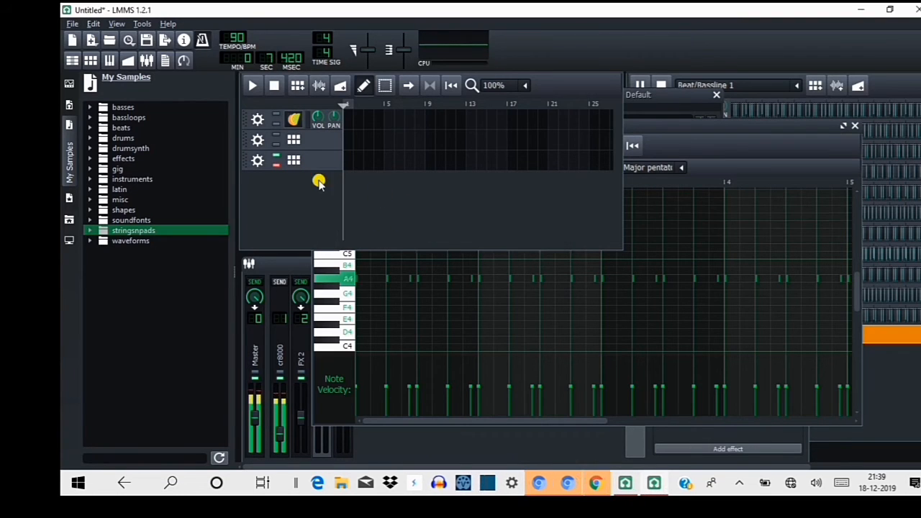
Clone the soloed Beat/Bassline 1 track in the Song-Editor and check the clone's track actions
left_click(259, 160)
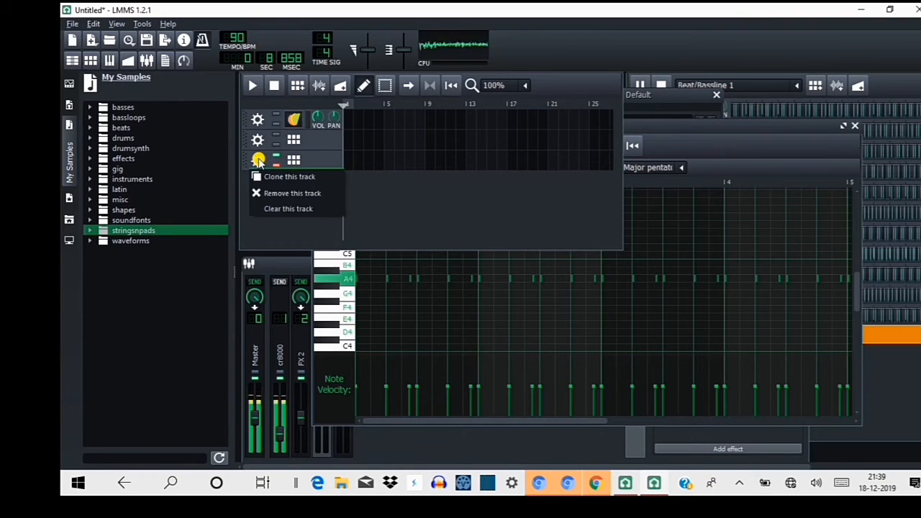
left_click(306, 180)
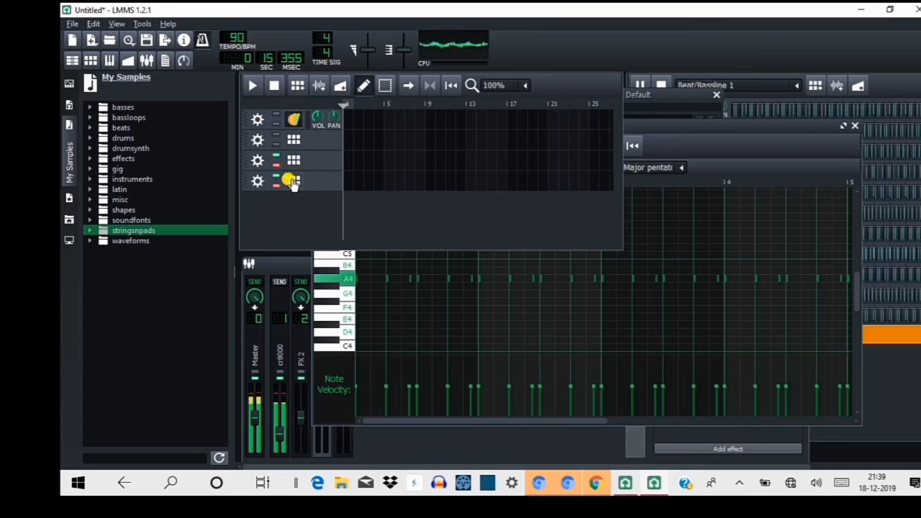
left_click(258, 180)
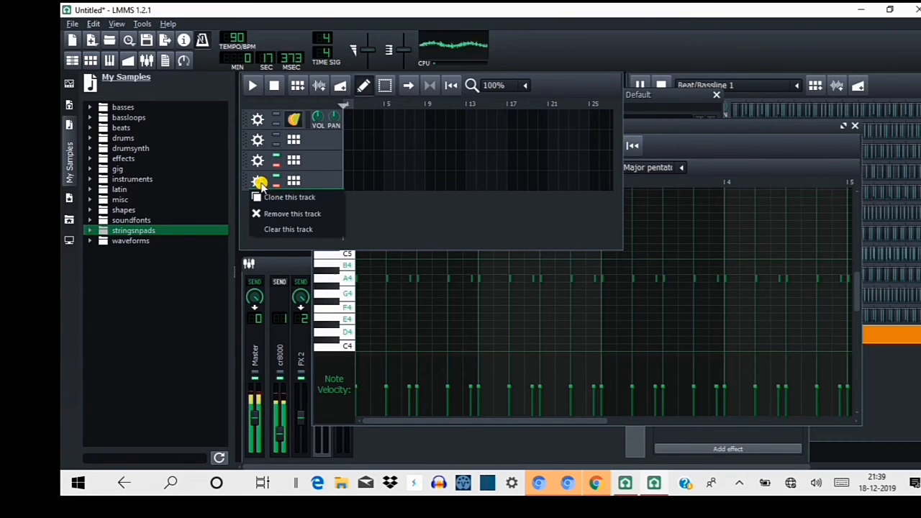
left_click(307, 182)
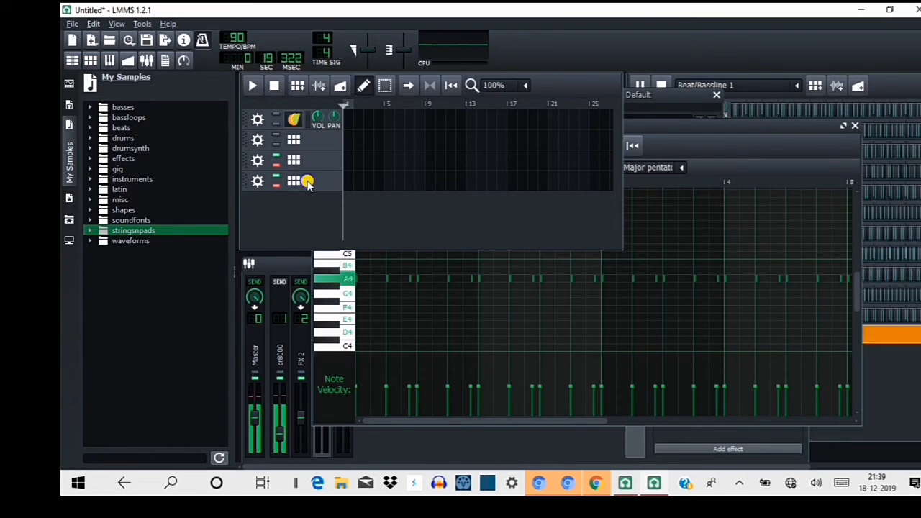
Show the cloned track's pattern in the Beat+Bassline Editor and check the sample track's actions
left_click(294, 181)
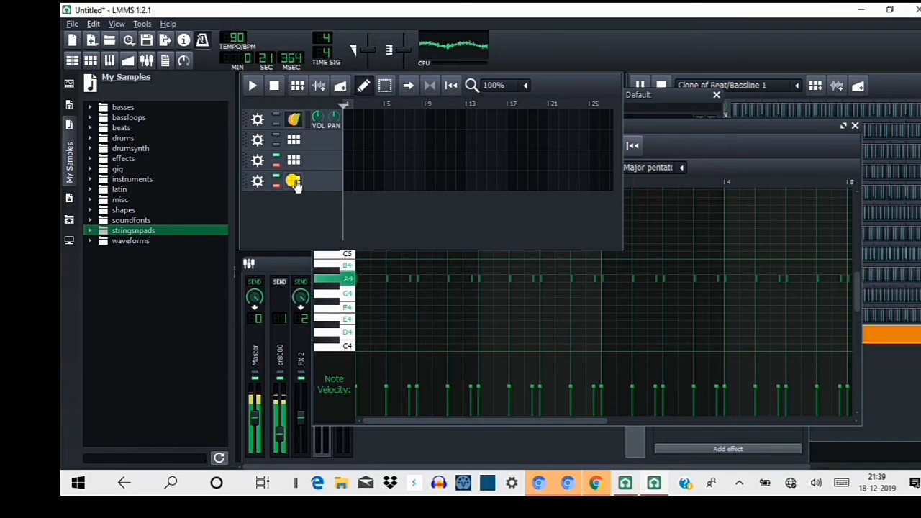
left_click(900, 84)
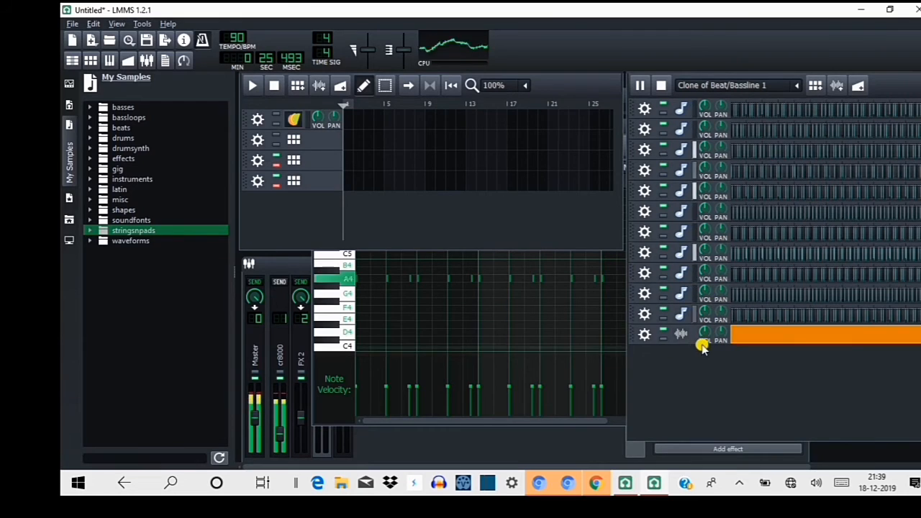
left_click(645, 334)
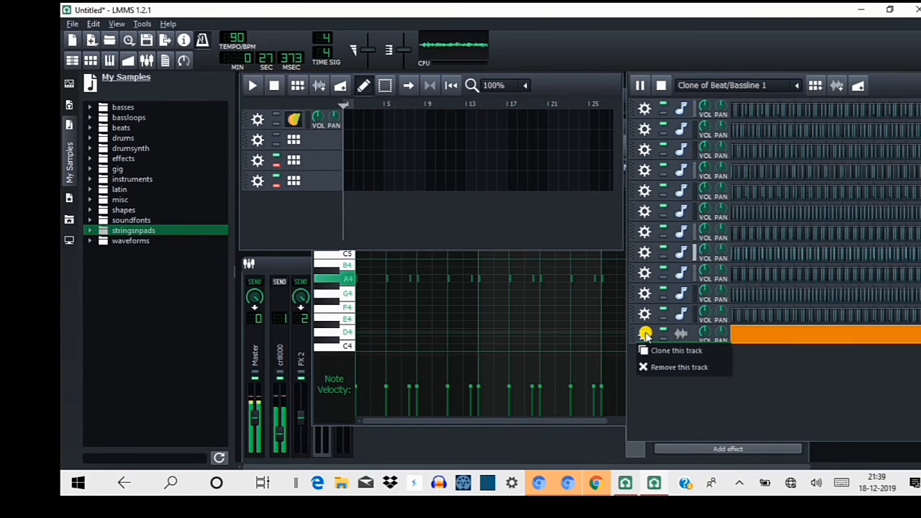
left_click(645, 336)
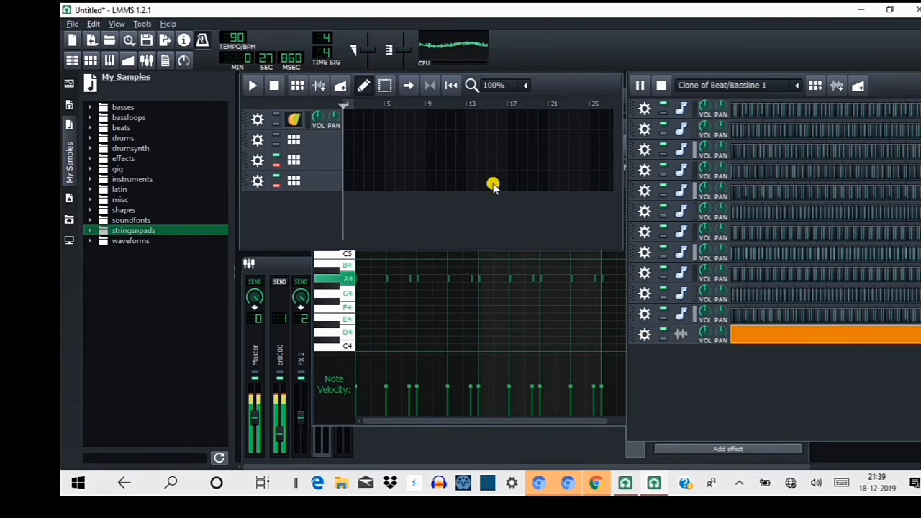
Look through the My Home folders and My Presets, expanding the ZynAddSubFX preset folder
left_click(68, 222)
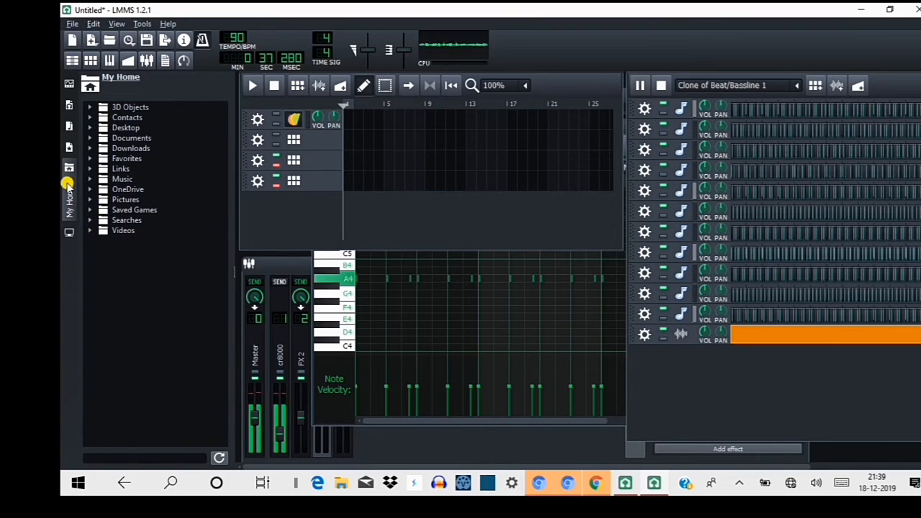
left_click(70, 170)
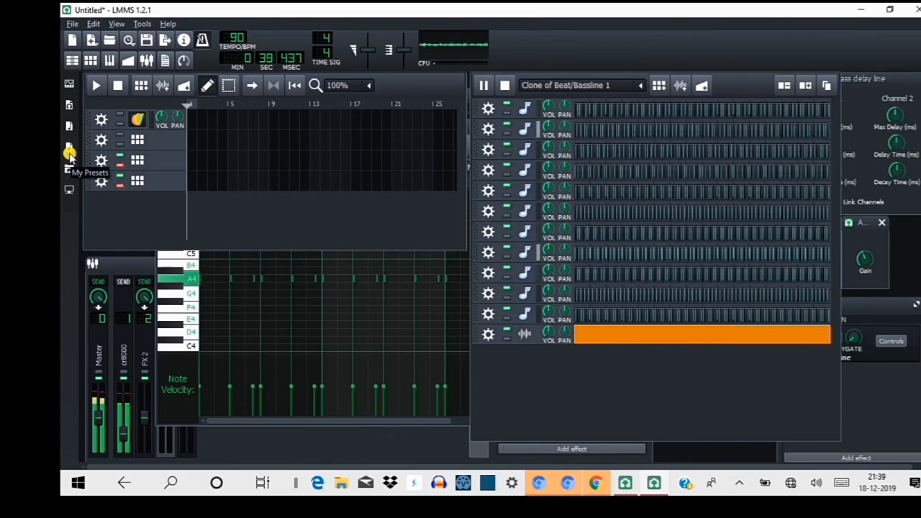
left_click(70, 150)
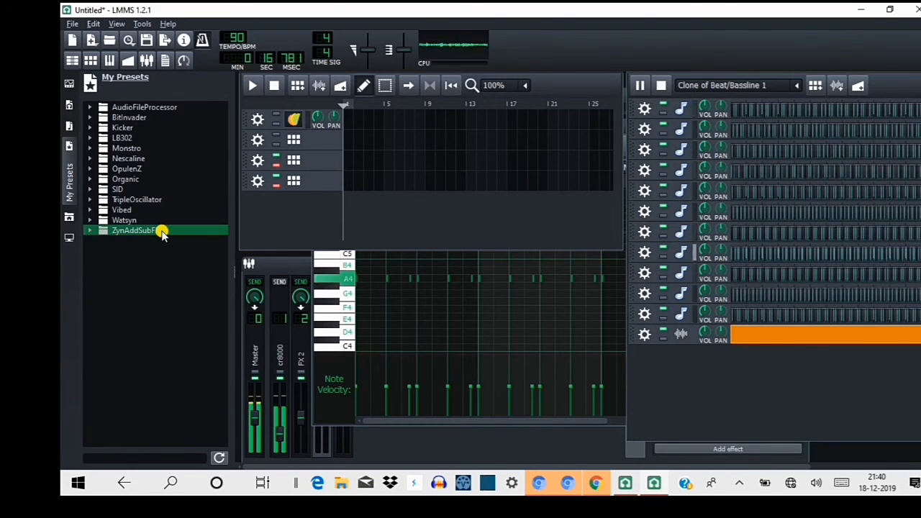
left_click(89, 231)
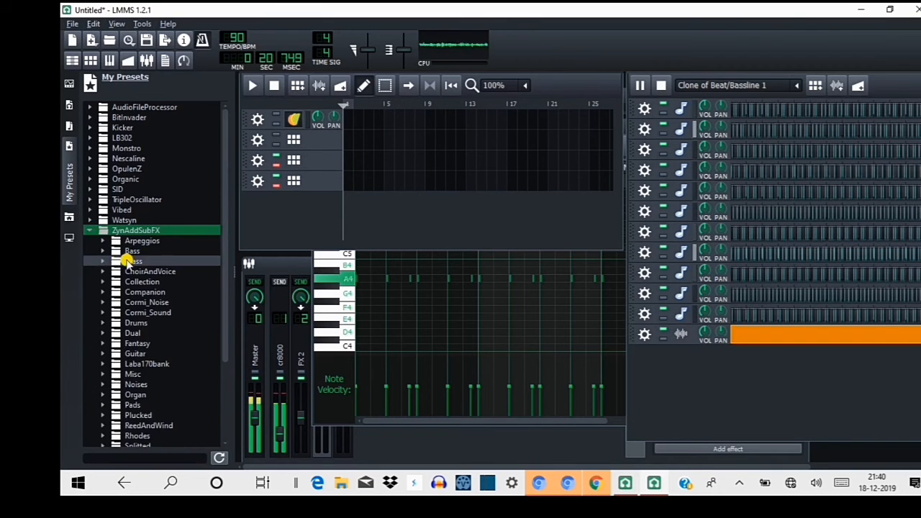
Send the 0040-Church Organ 4 preset from the ZynAddSubFX Organ folder to the active instrument track
scroll(150, 274, "down", 3)
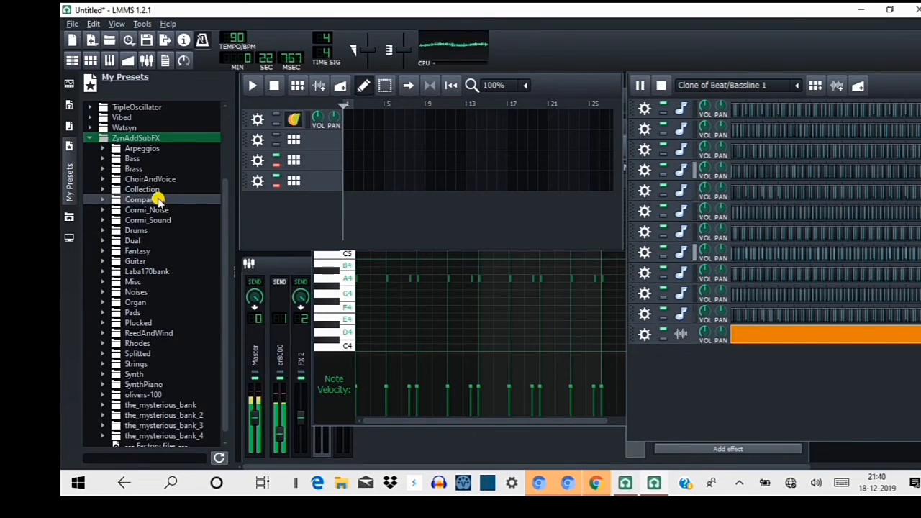
scroll(150, 316, "down", 1)
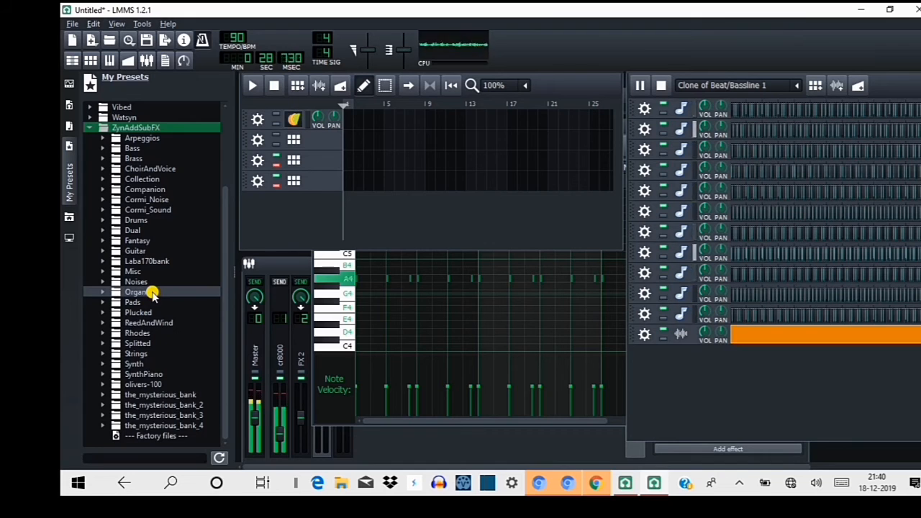
left_click(153, 294)
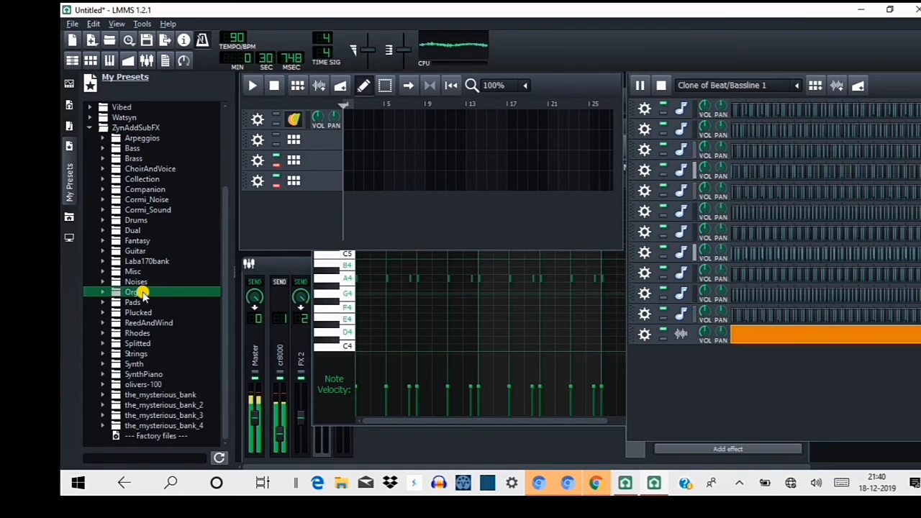
left_click(101, 292)
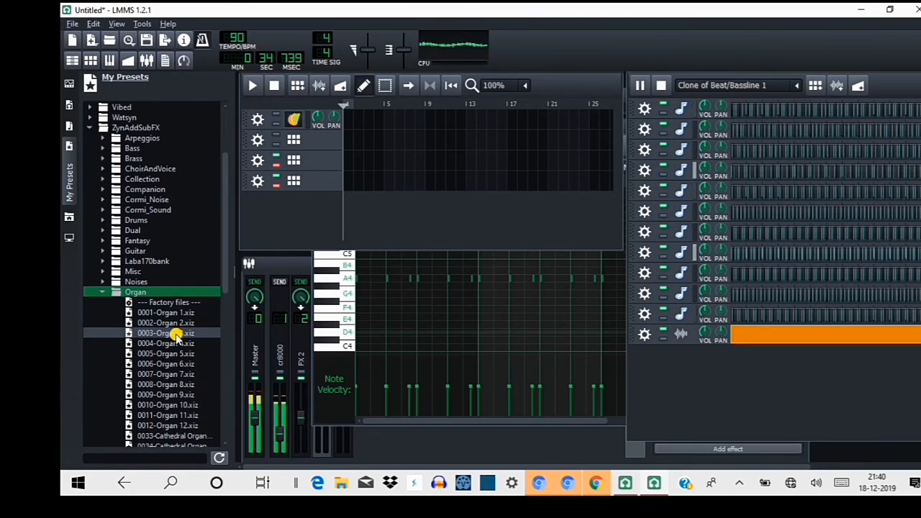
scroll(177, 328, "down", 6)
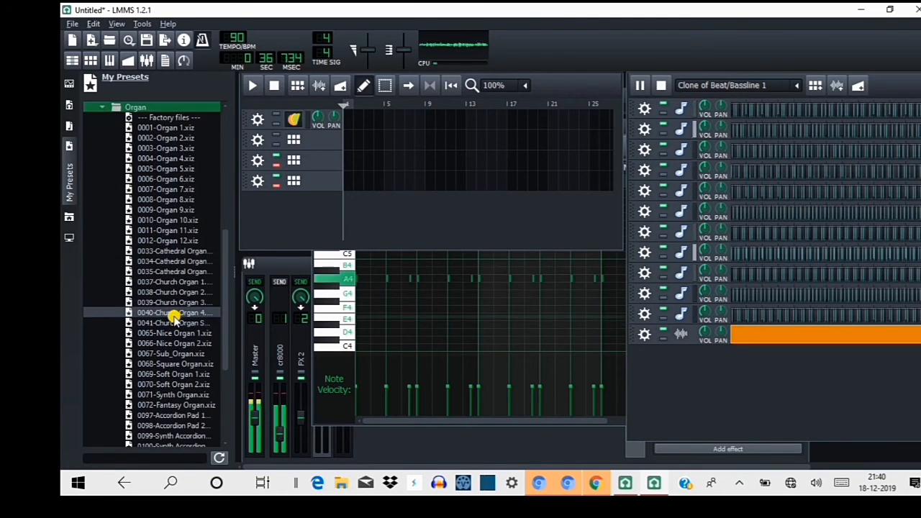
left_click(174, 317)
right_click(176, 318)
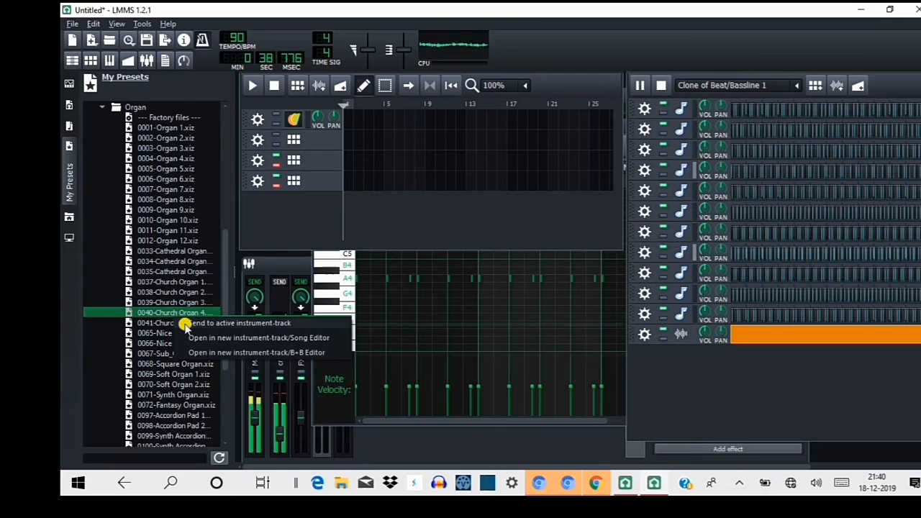
left_click(212, 323)
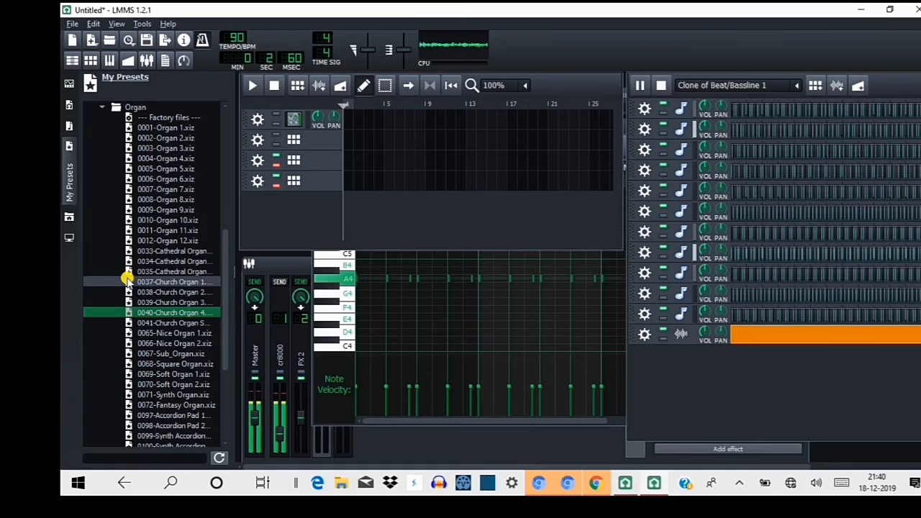
Open the 0016-Sweep Pad 1 preset from the ZynAddSubFX Strings folder in a new Song-Editor instrument track
scroll(164, 272, "down", 5)
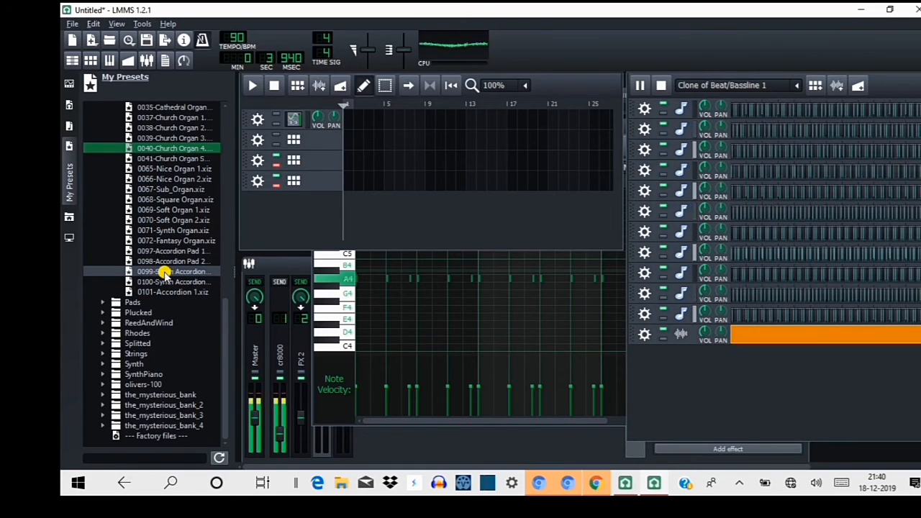
left_click(146, 354)
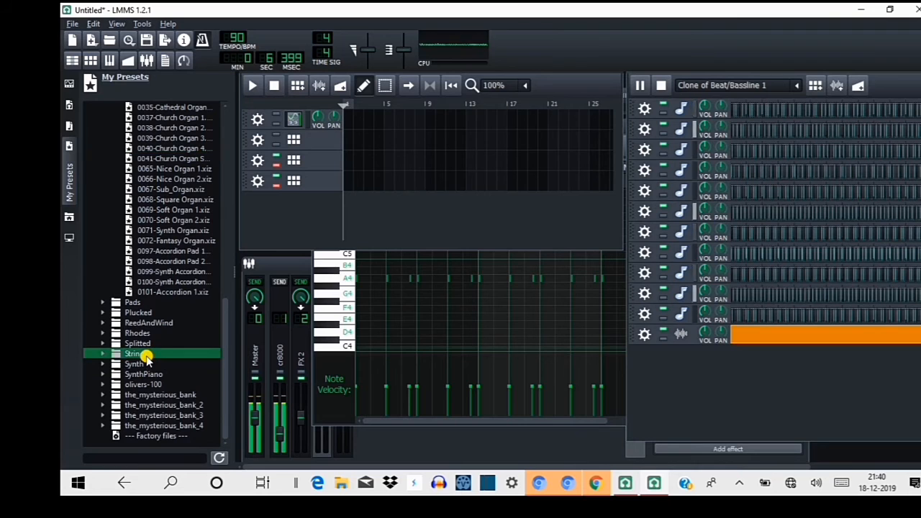
left_click(101, 354)
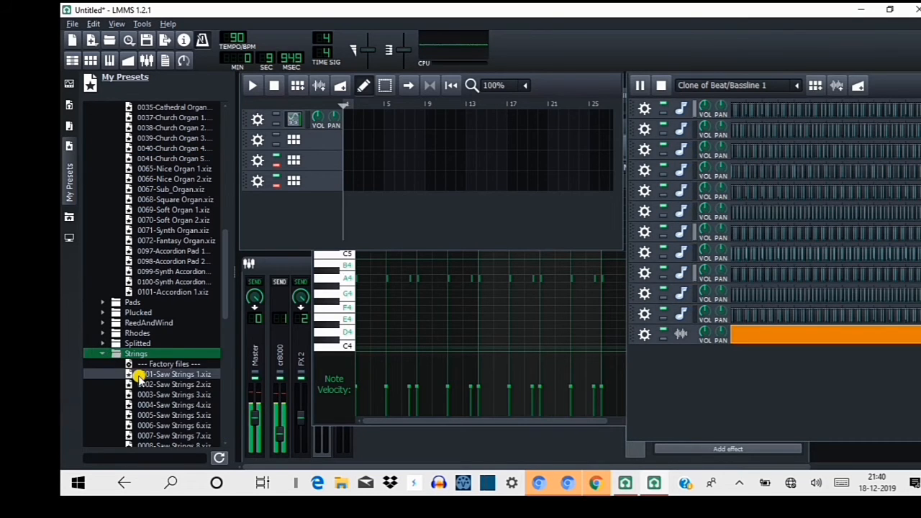
scroll(137, 381, "down", 6)
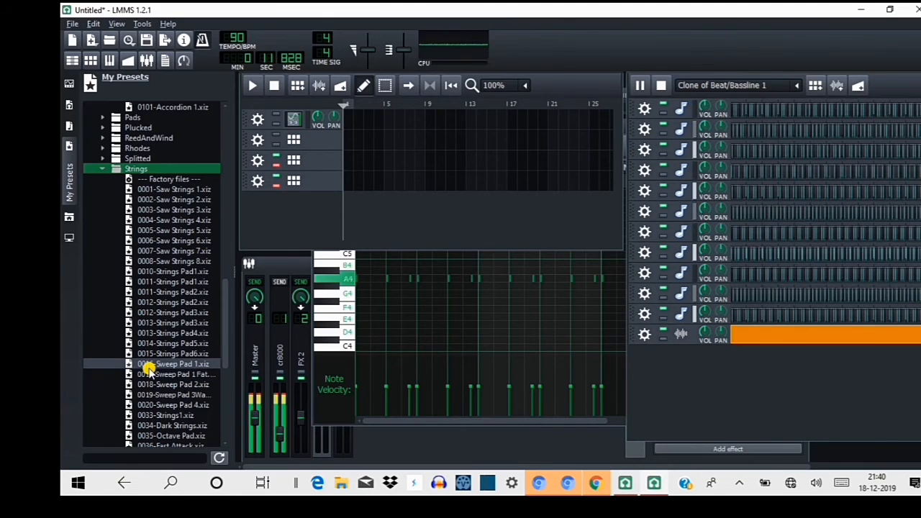
left_click(149, 365)
right_click(149, 368)
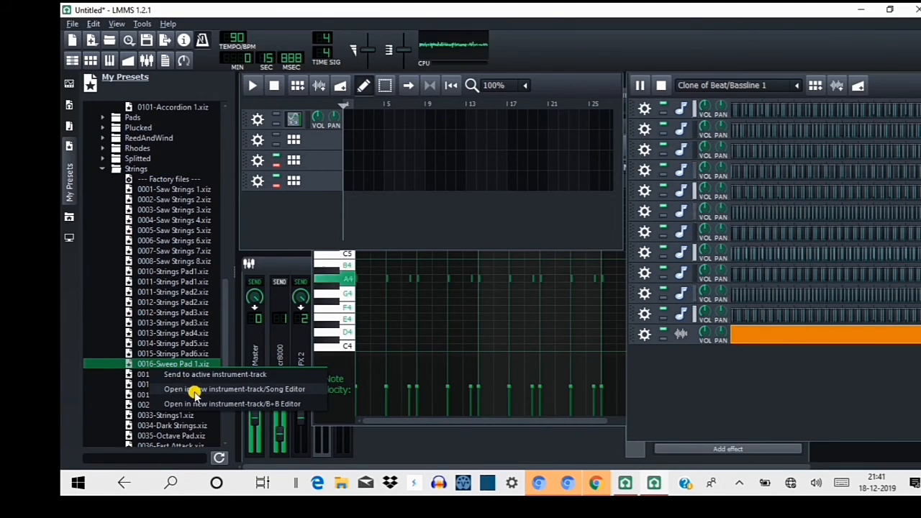
left_click(194, 390)
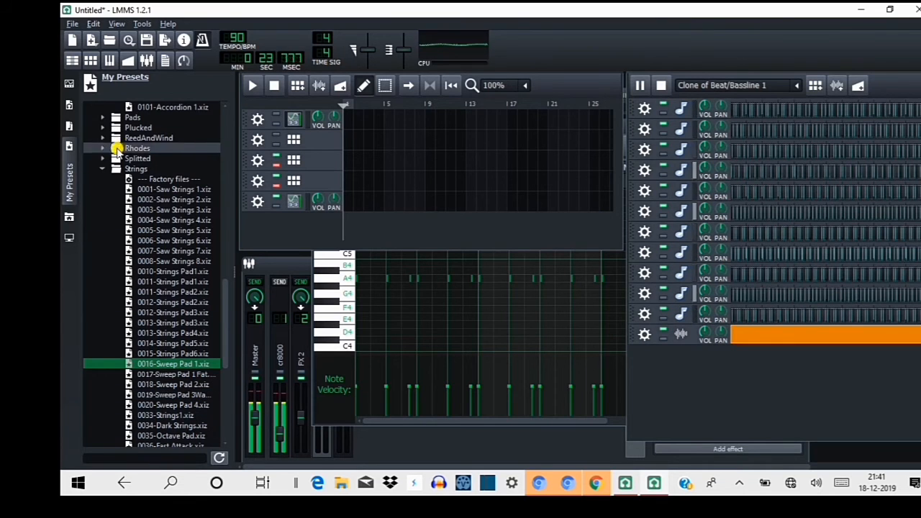
Send the 0035-Analog Piano 3 preset from the ZynAddSubFX SynthPiano folder to the active instrument track
scroll(154, 195, "down", 9)
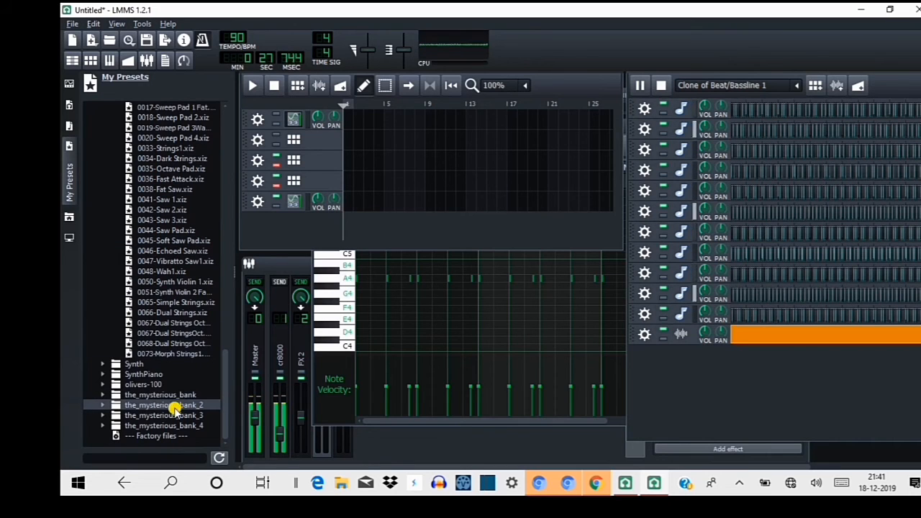
left_click(102, 374)
scroll(164, 406, "down", 7)
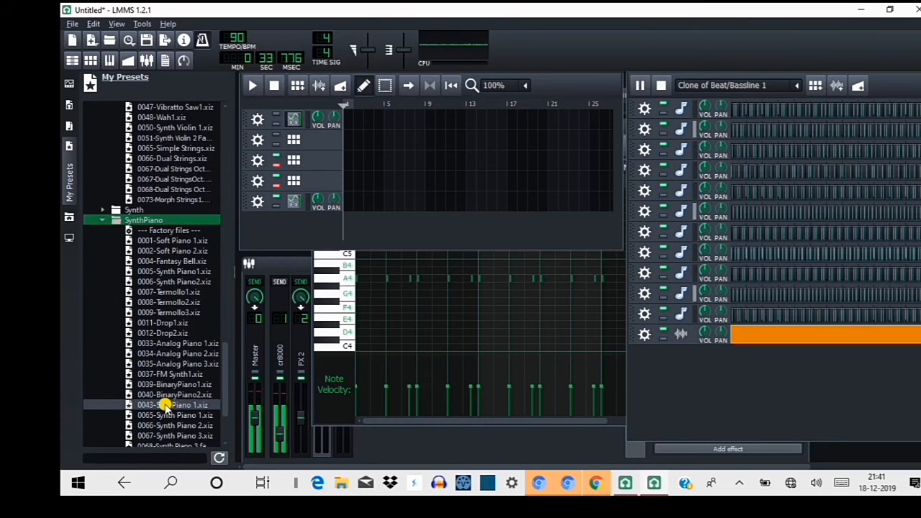
scroll(173, 388, "down", 1)
scroll(185, 388, "down", 1)
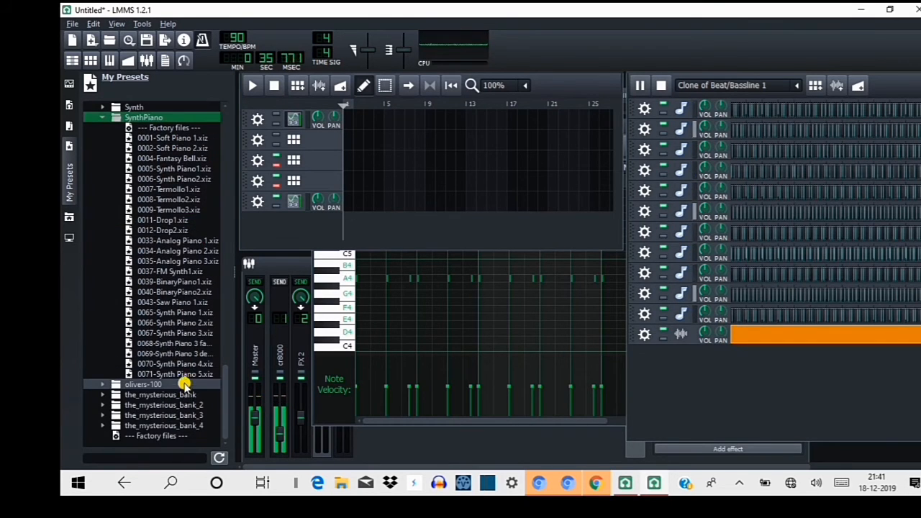
left_click(193, 264)
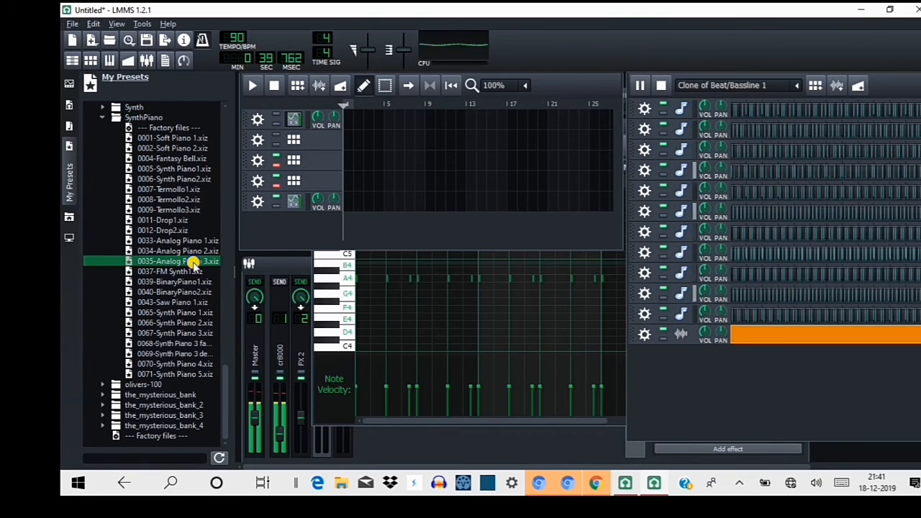
right_click(193, 263)
left_click(217, 273)
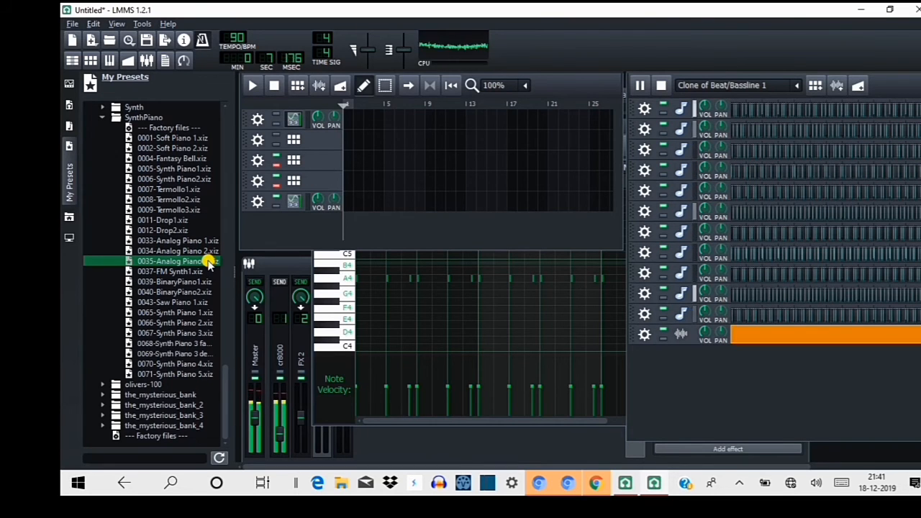
right_click(209, 263)
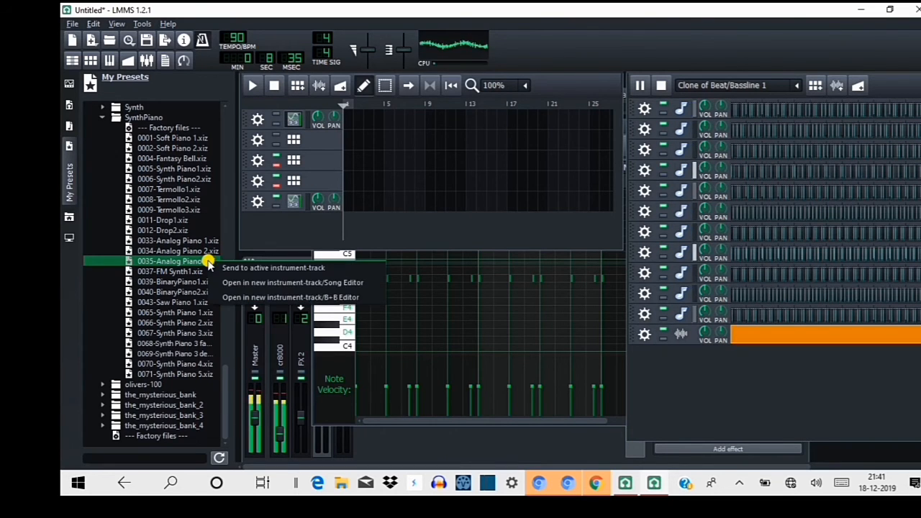
left_click(249, 269)
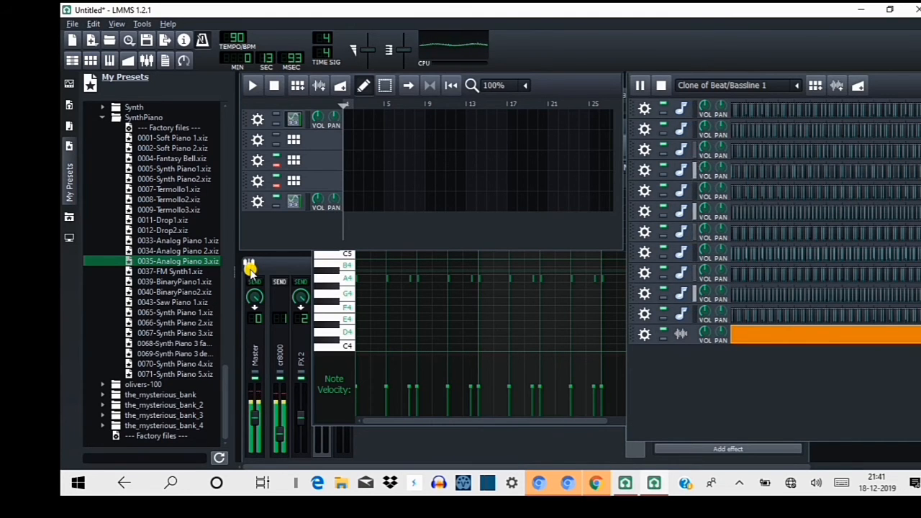
Place three 1/8 major pentatonic chords on G4 and two on F#4 in the Hat_o.ds Piano-Roll, and play the pattern
left_click(328, 281)
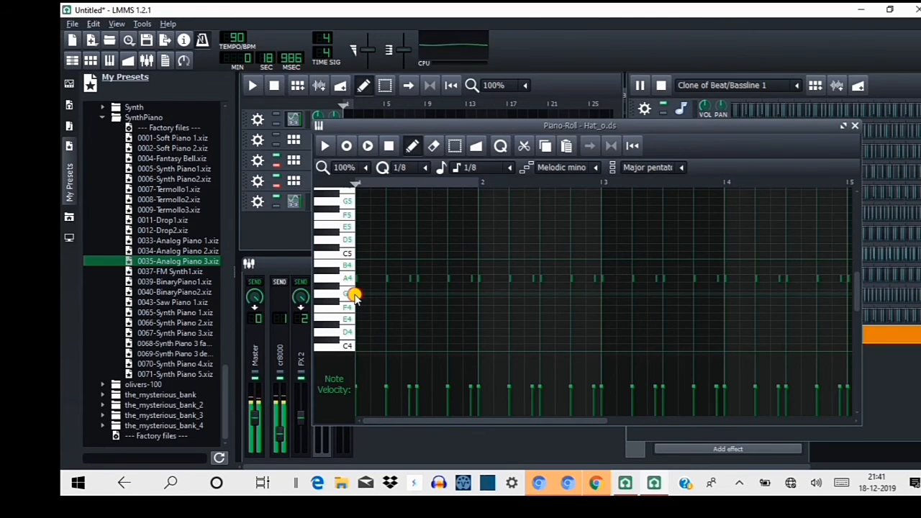
left_click(394, 294)
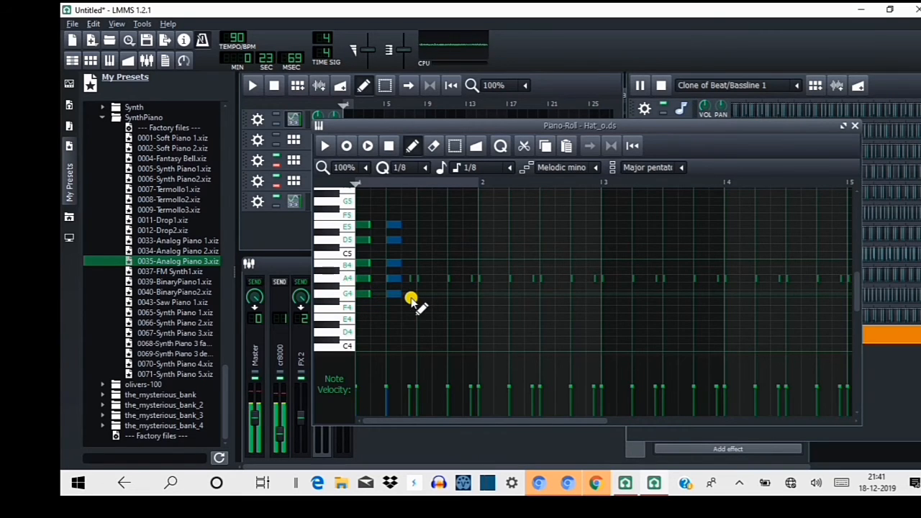
left_click(425, 294)
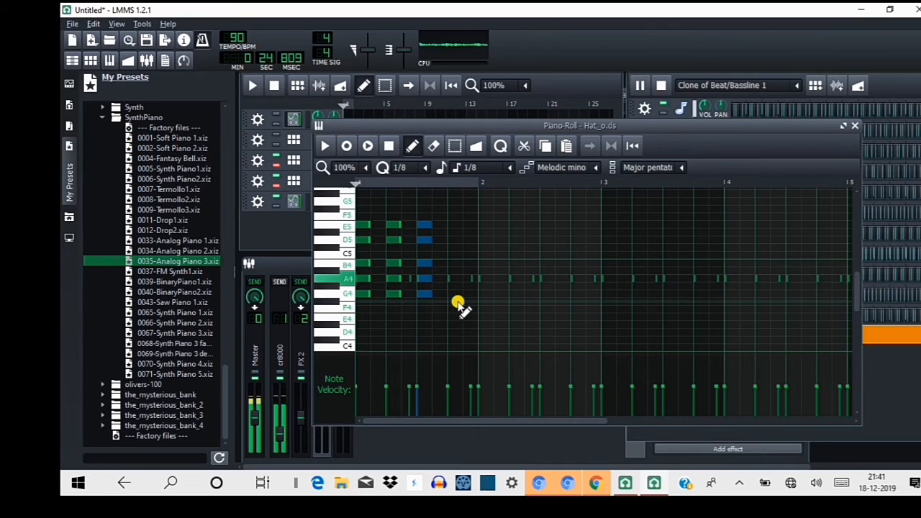
left_click(455, 302)
left_click(482, 301)
left_click(327, 146)
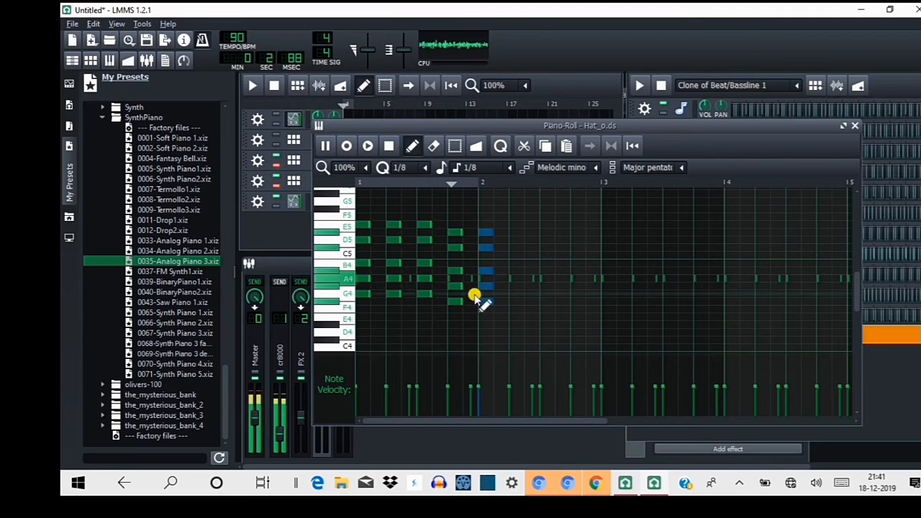
Add six more 1/8 major pentatonic chords on F#4, one per beat from beat 2 of bar 2 to beat 3 of bar 3
left_click(511, 301)
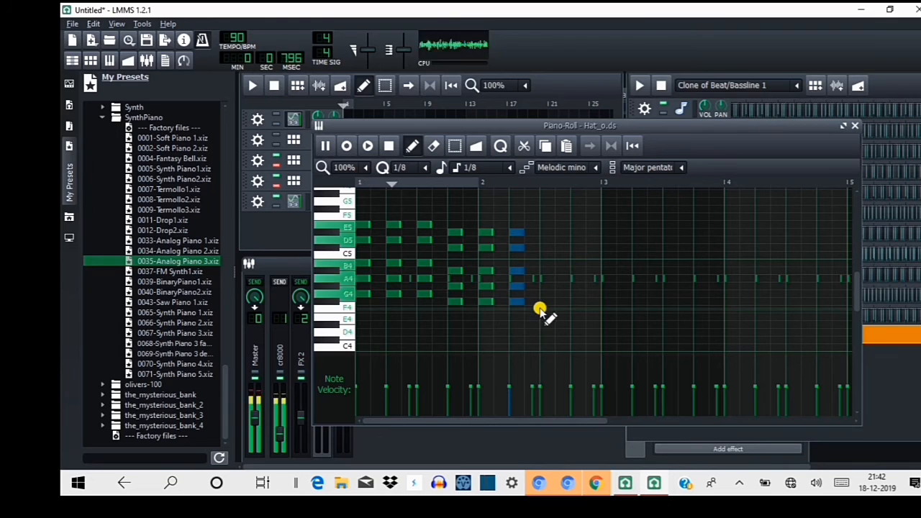
left_click(544, 301)
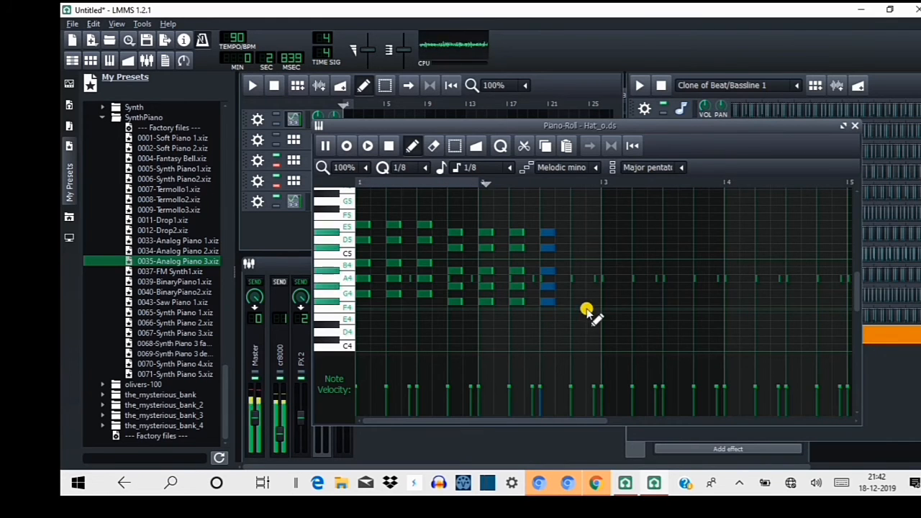
left_click(576, 301)
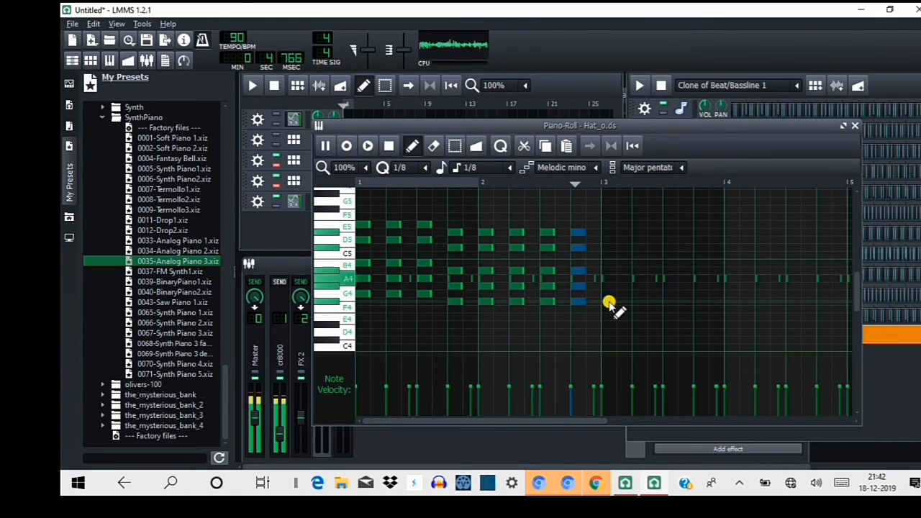
left_click(606, 301)
left_click(636, 301)
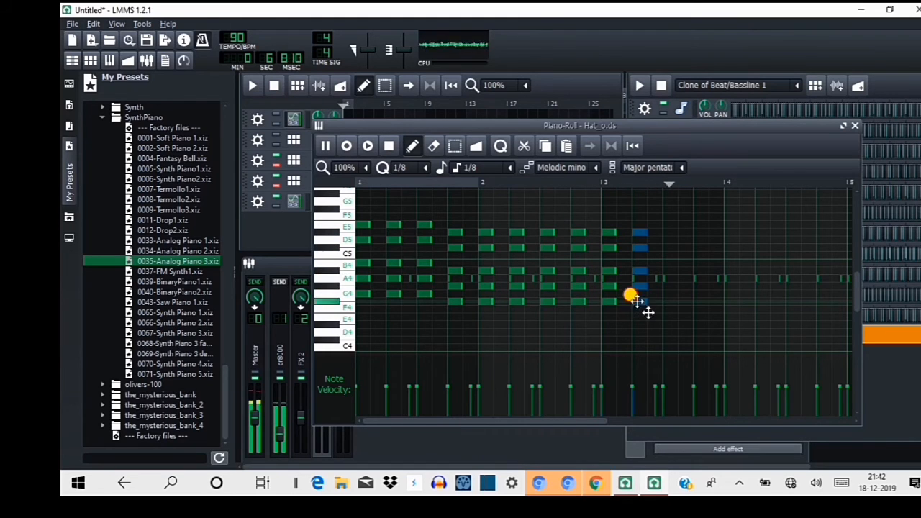
left_click(668, 302)
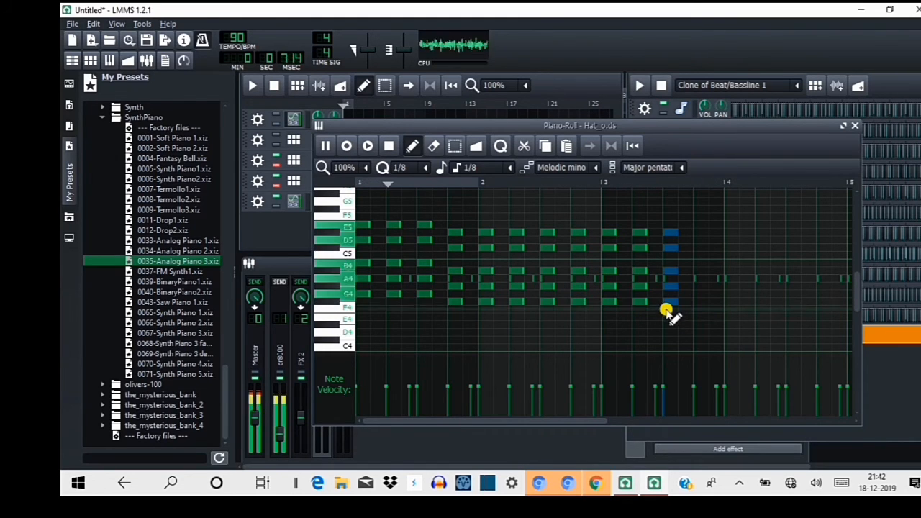
Place three major pentatonic chords on E4 at the end of bar 3 and in bar 4, and start recording while the beat plays
left_click(697, 317)
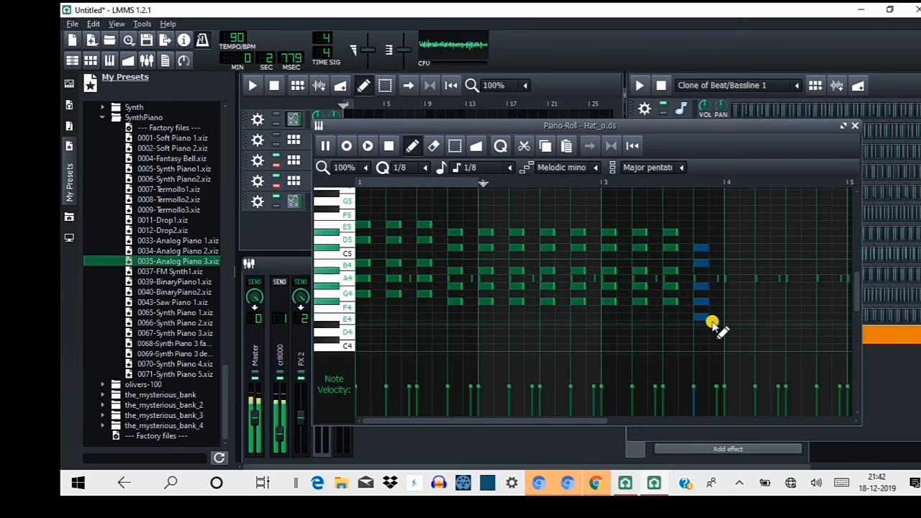
left_click(777, 316)
left_click(807, 317)
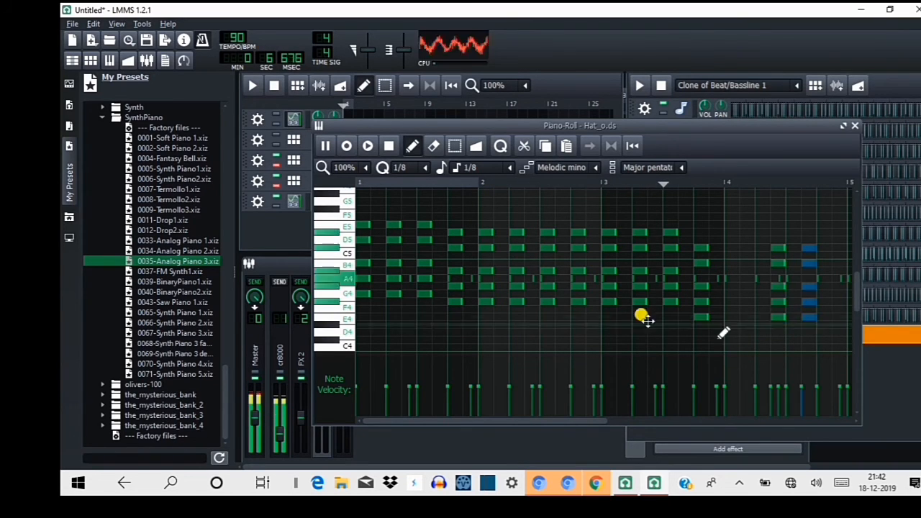
left_click(367, 147)
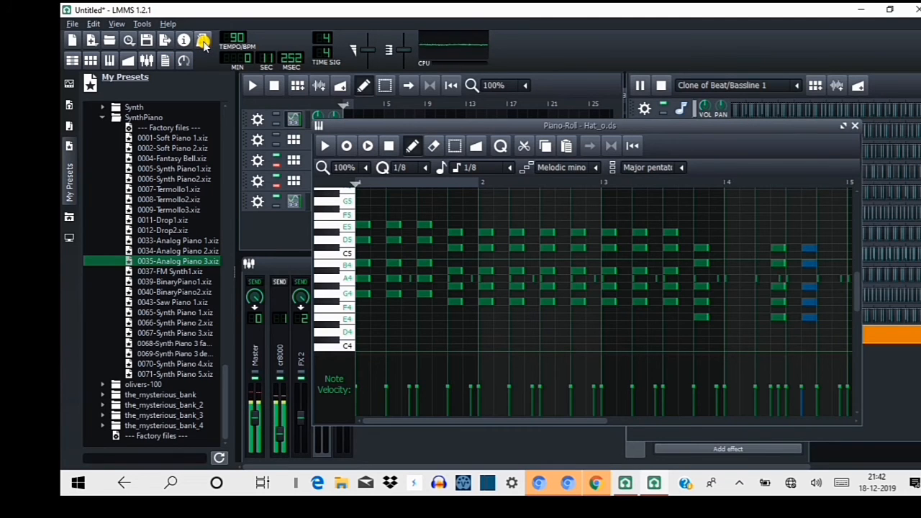
Open the LADSPA Plugin Browser and look through the list of available effects
left_click(143, 25)
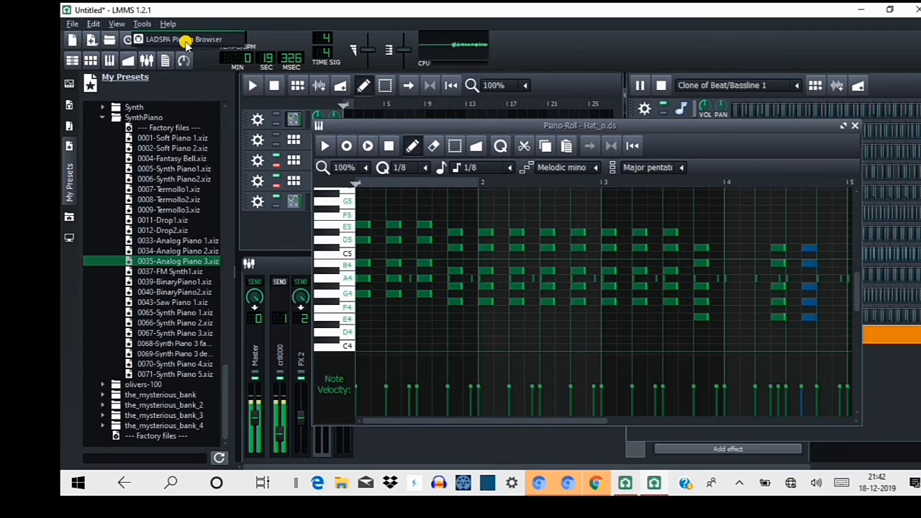
left_click(186, 40)
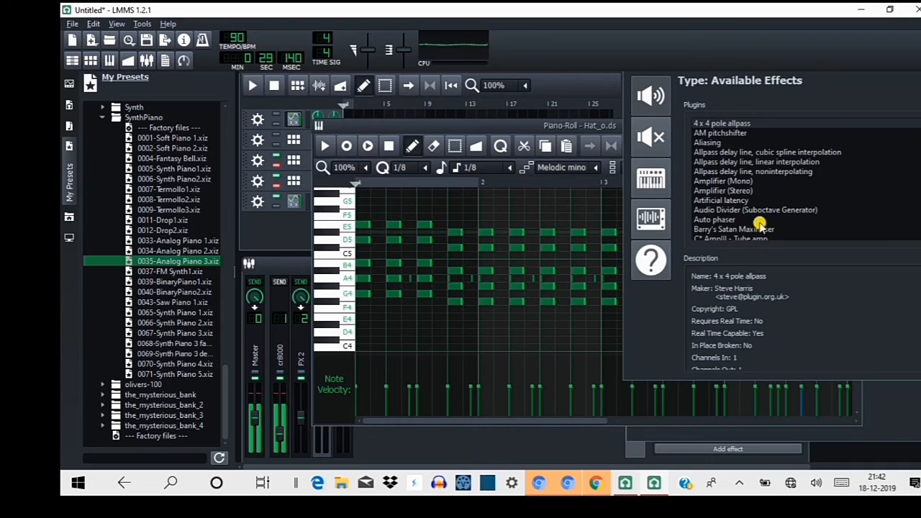
scroll(756, 218, "down", 7)
scroll(759, 219, "down", 12)
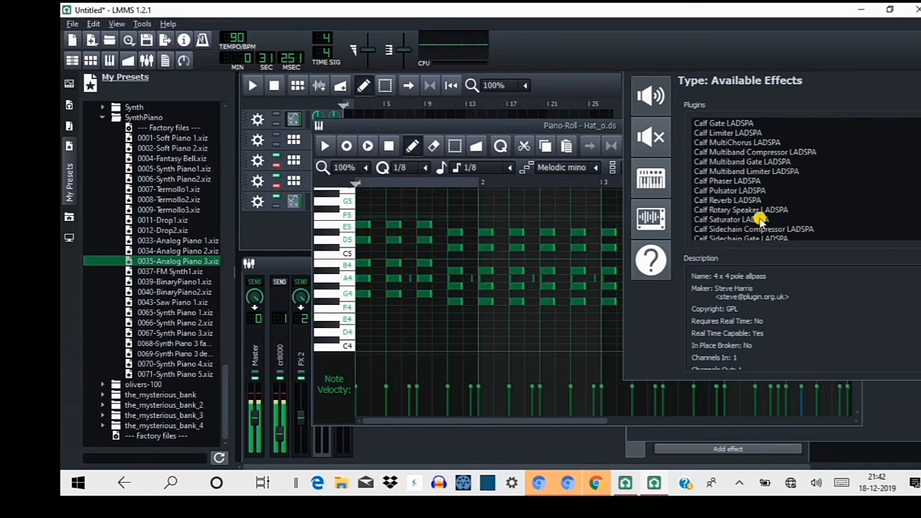
Find the Higher Quality Pitch Scaler in the available LADSPA effects and look through its description
scroll(759, 220, "down", 10)
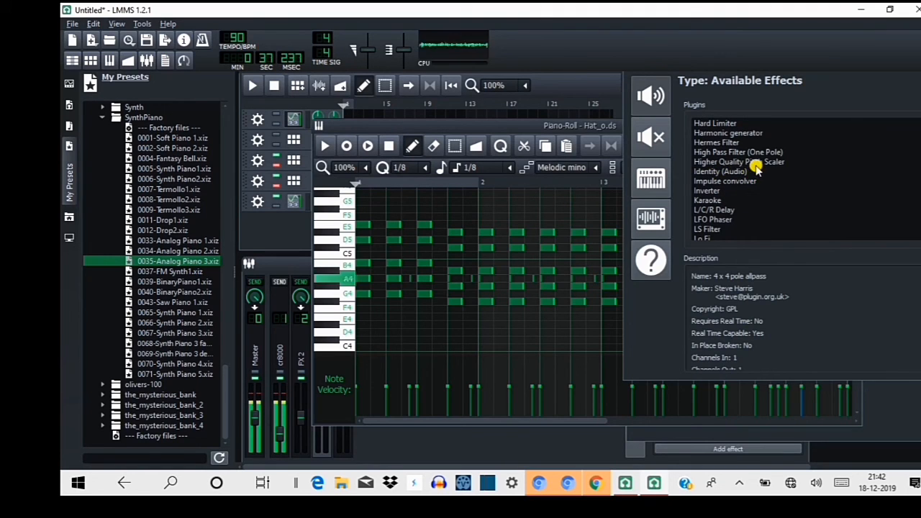
left_click(761, 163)
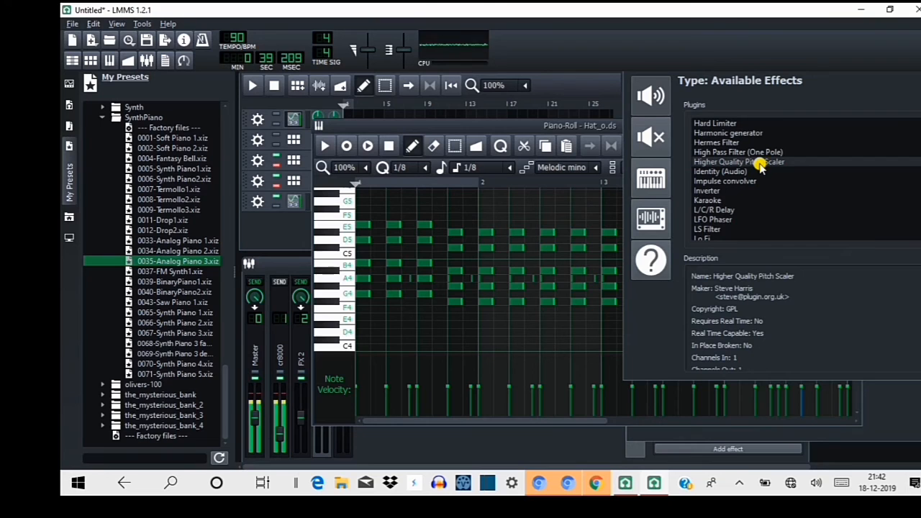
scroll(758, 308, "down", 3)
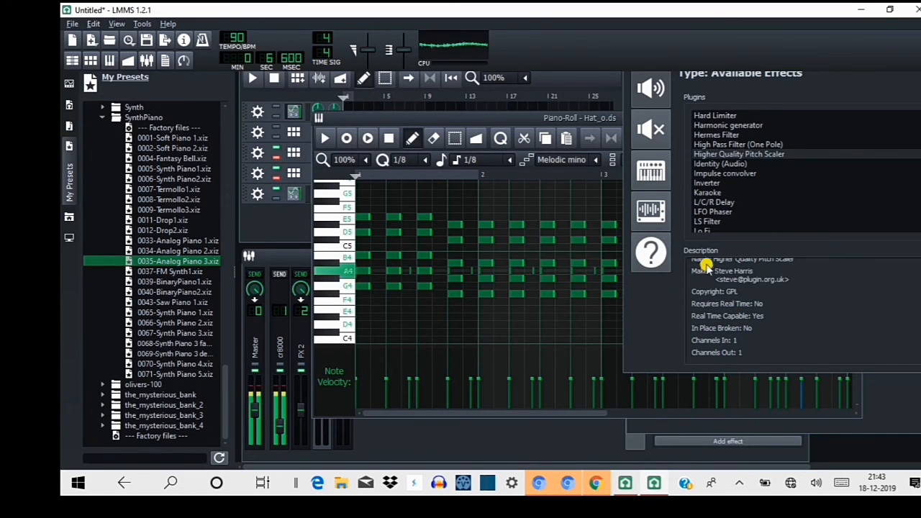
Find the Simple delay line, noninterpolating effect in the plugin list, examine its ports and close the ports window
scroll(751, 224, "down", 5)
scroll(751, 224, "down", 5)
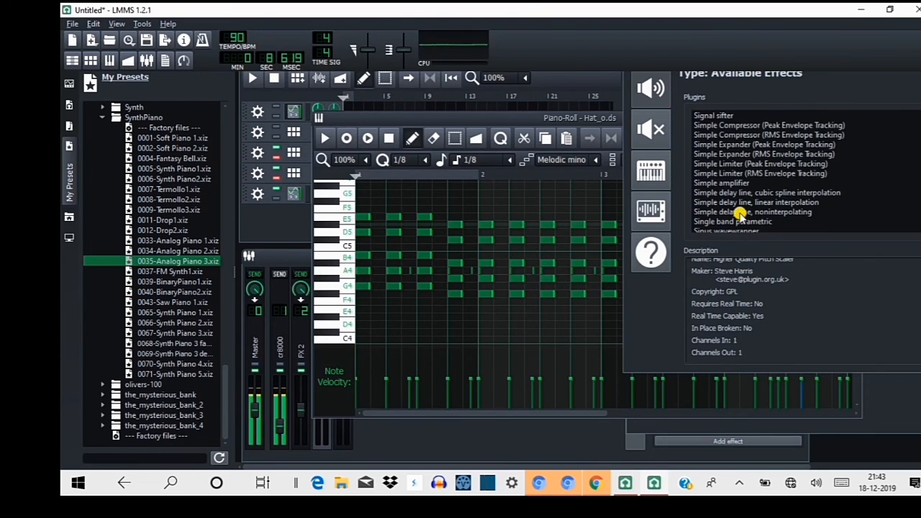
left_click(742, 213)
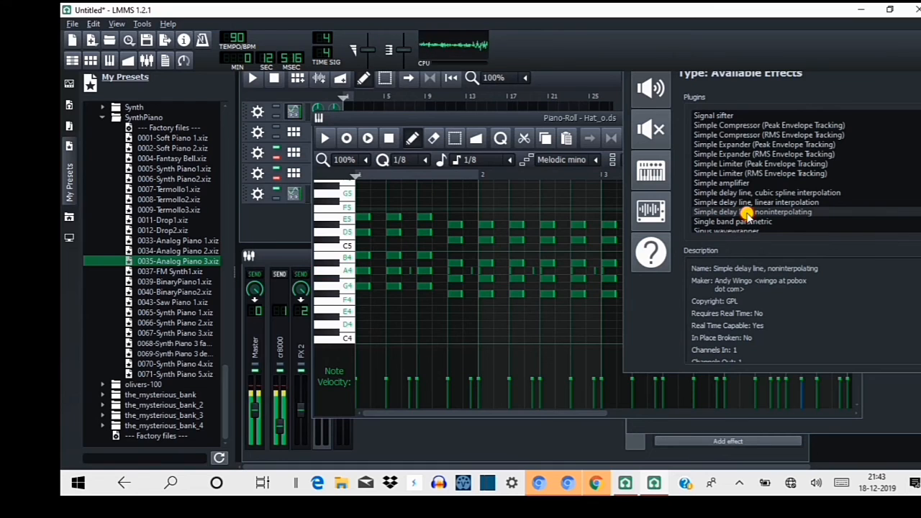
double_click(749, 213)
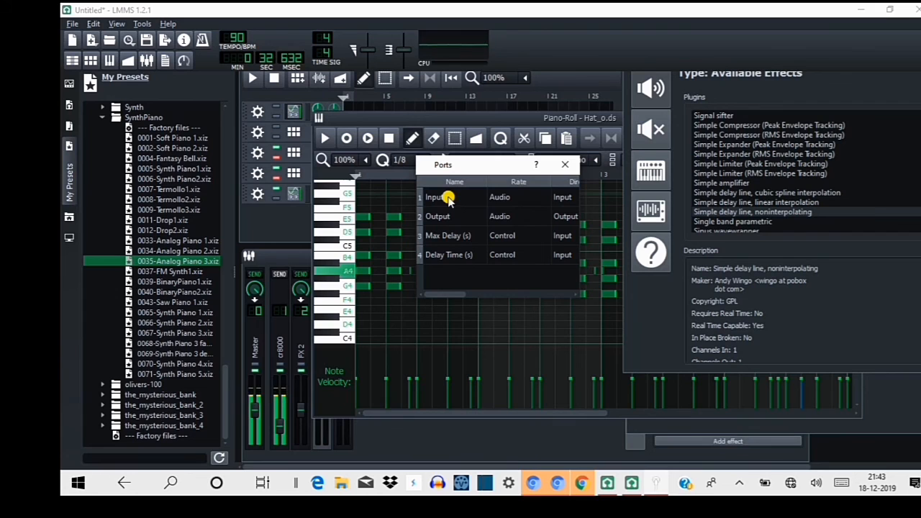
left_click(565, 164)
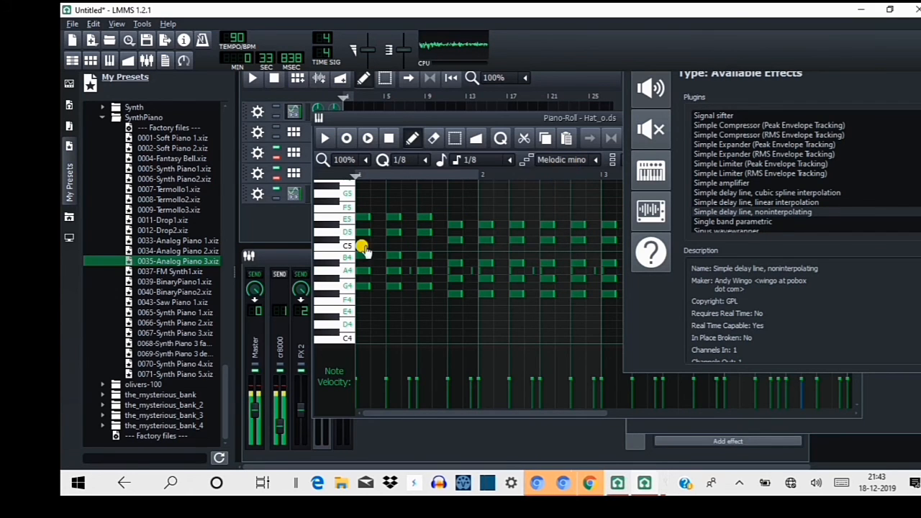
Play the Hat_o.ds pattern in the Piano-Roll and start recording while the beat plays
left_click(326, 139)
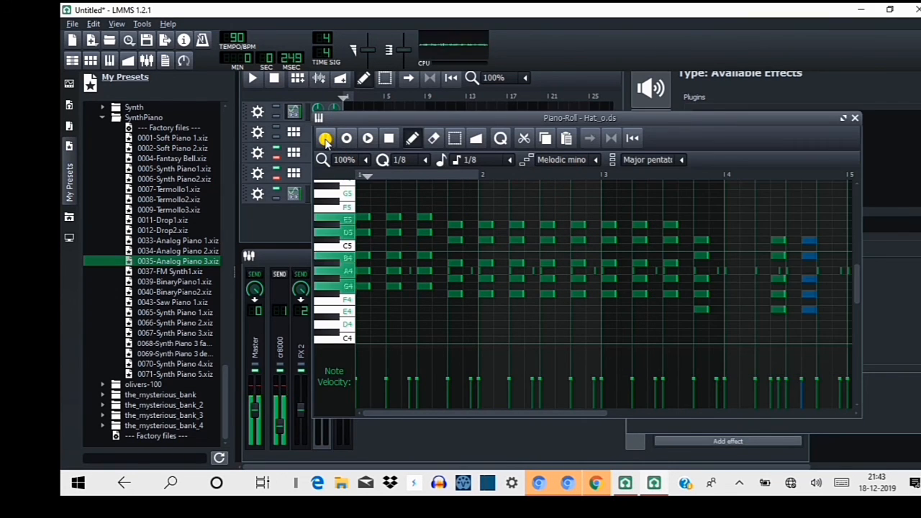
left_click(371, 140)
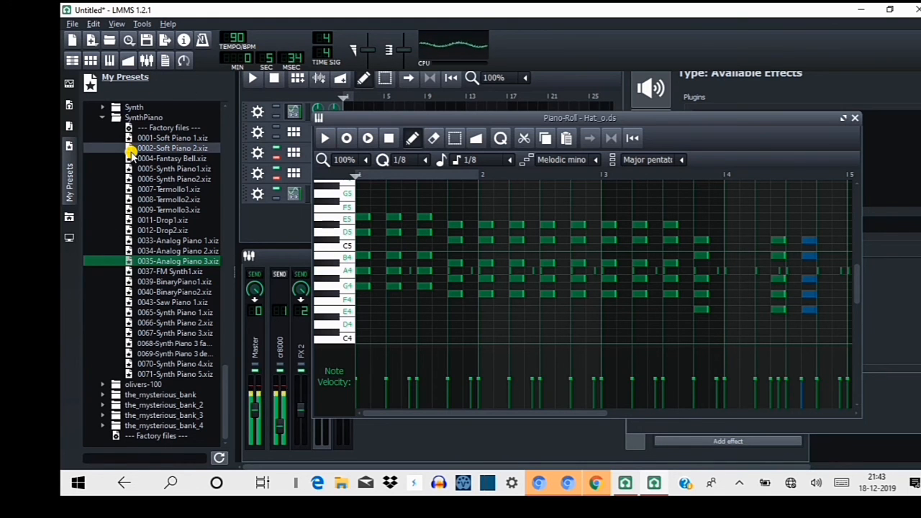
Send the ZynAddSubFX preset 0065-Clean Guitar1.xiz from the Guitar folder to the active instrument-track
scroll(131, 154, "up", 5)
scroll(131, 153, "up", 15)
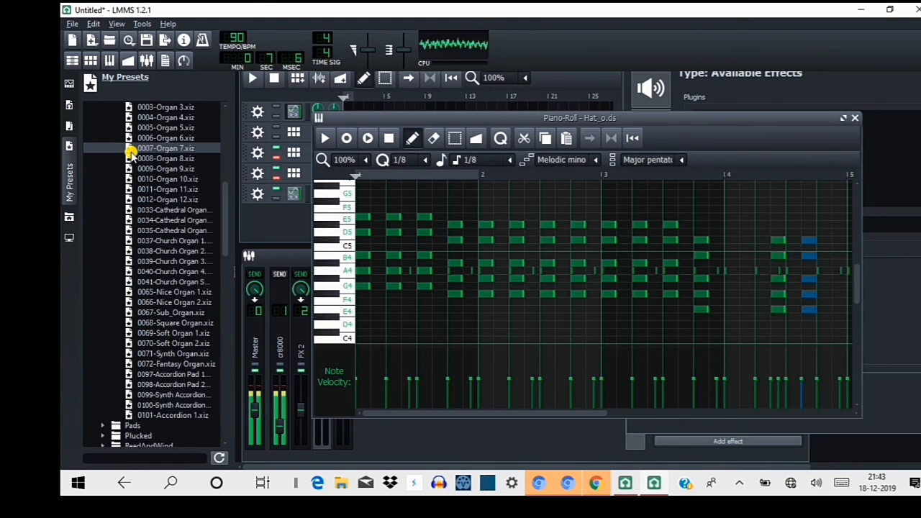
scroll(131, 153, "up", 4)
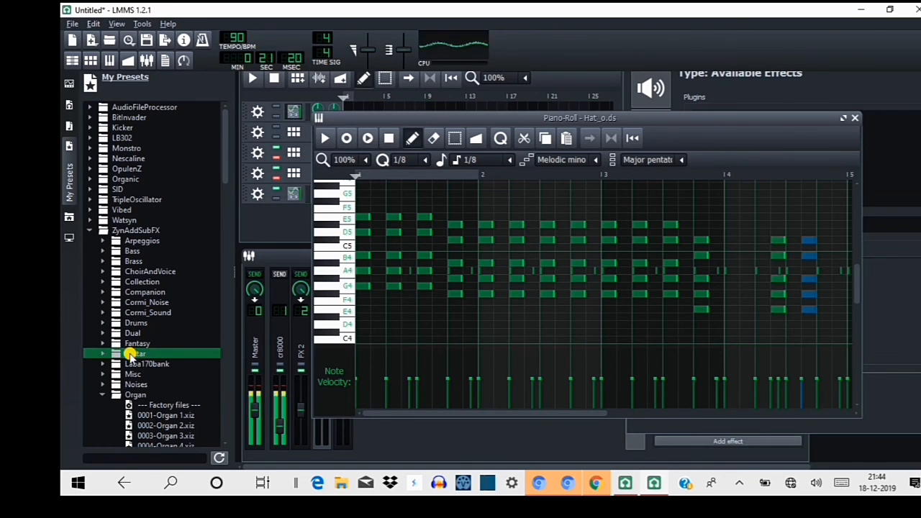
left_click(103, 354)
scroll(154, 384, "down", 6)
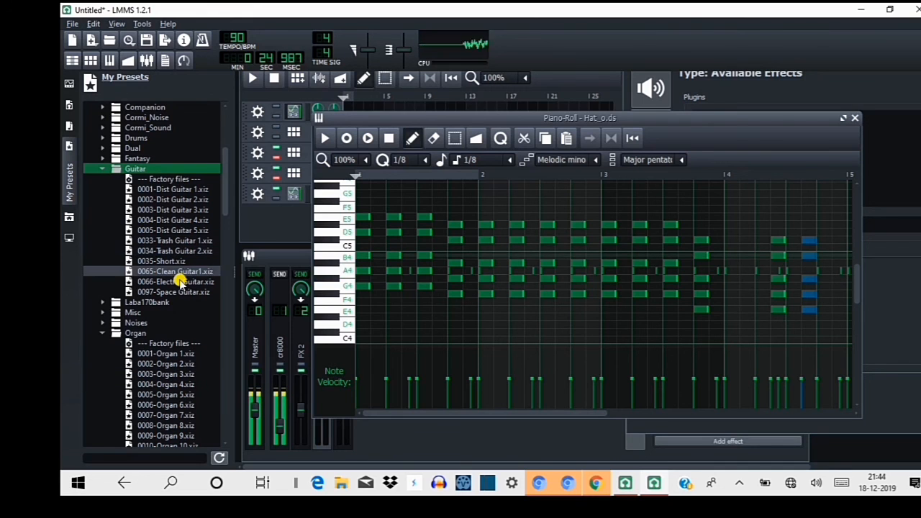
left_click(179, 274)
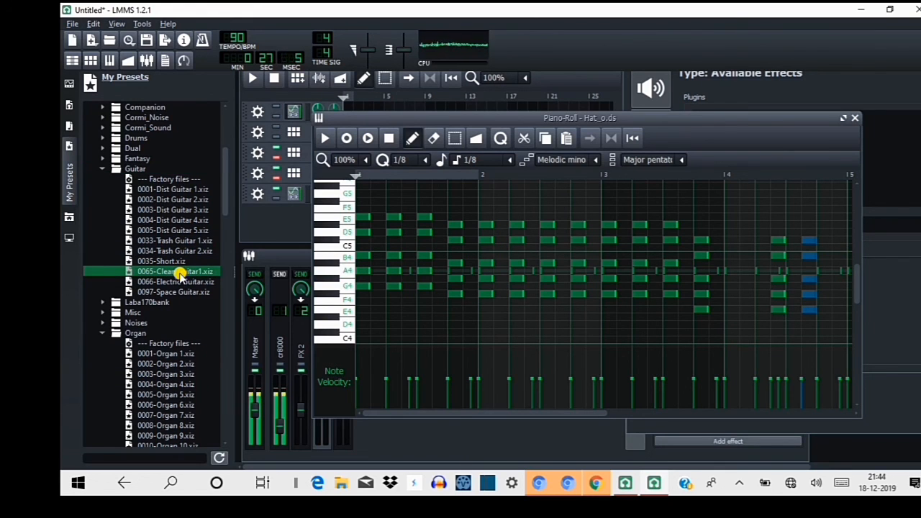
right_click(181, 273)
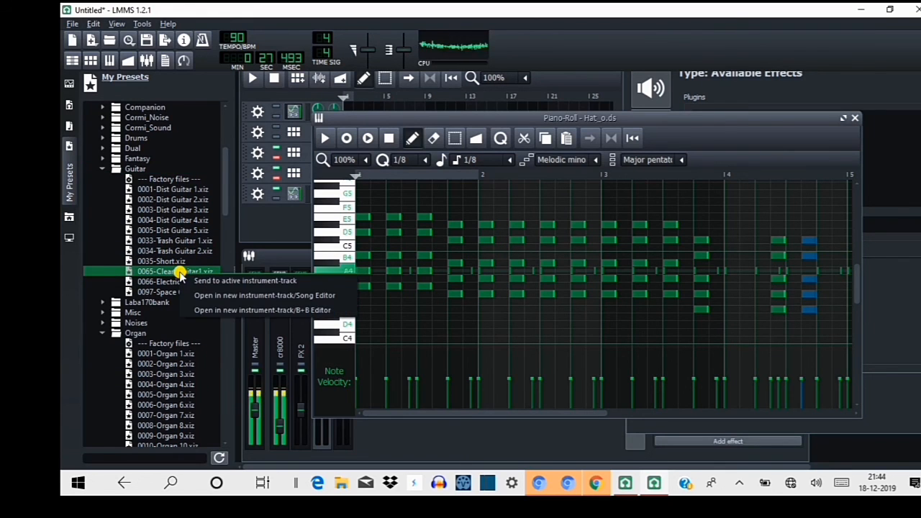
left_click(247, 282)
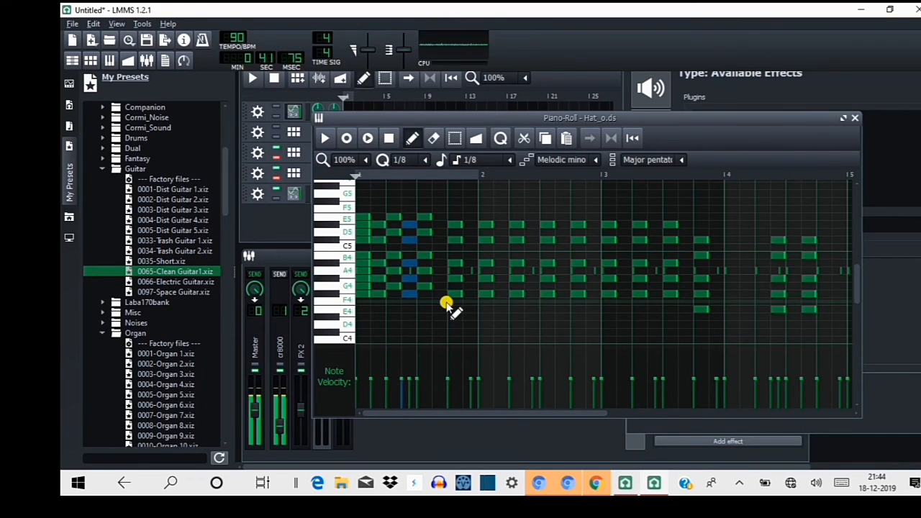
Fill the gaps between the chords through bar 3 with ten 1/8 major pentatonic chords, two on F4 in bar 2 and the rest on F#4
left_click(439, 294)
left_click(468, 294)
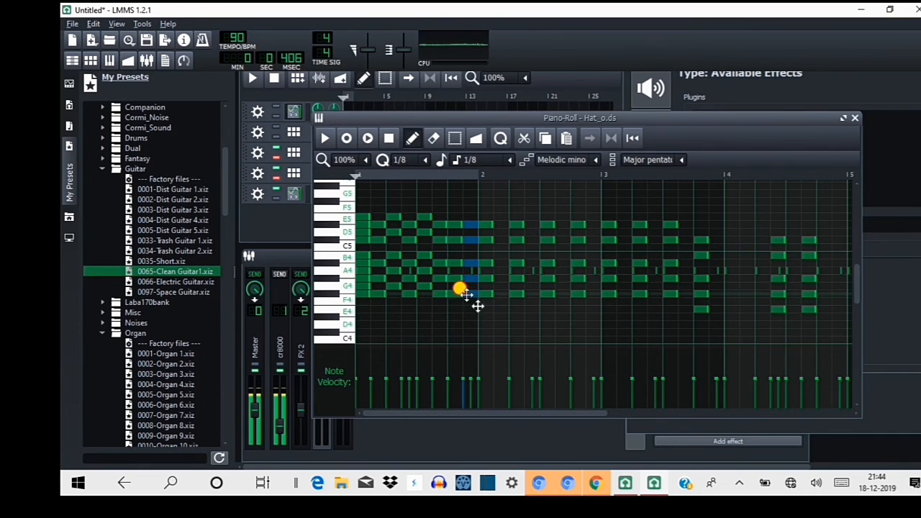
left_click(501, 300)
left_click(532, 296)
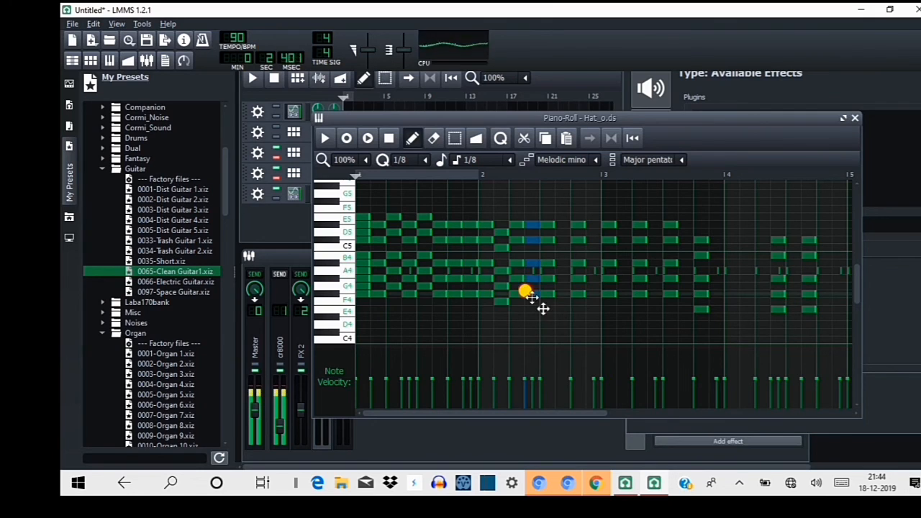
left_click(562, 300)
left_click(593, 295)
left_click(621, 296)
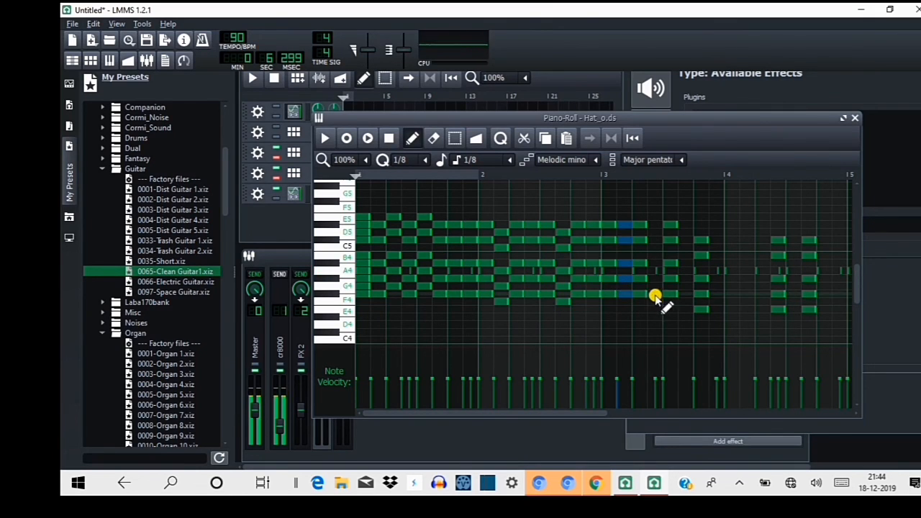
left_click(650, 291)
left_click(679, 295)
left_click(712, 300)
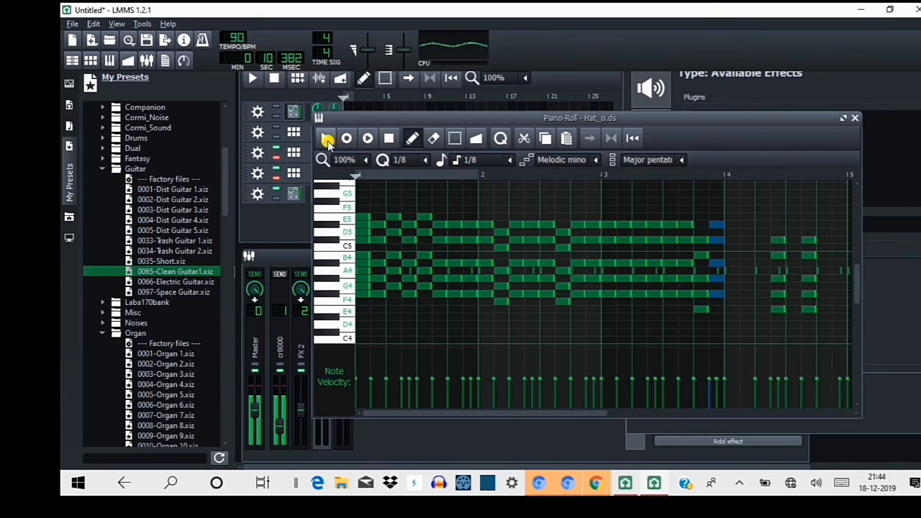
Play the Hat_o.ds pattern with the added chords, try Song-Editor playback, and play the pattern again from the Piano-Roll
left_click(326, 140)
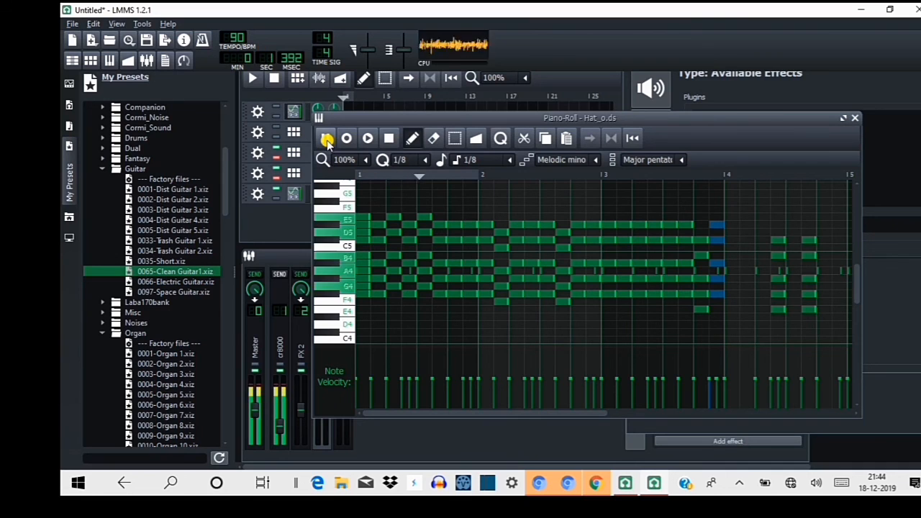
left_click(327, 139)
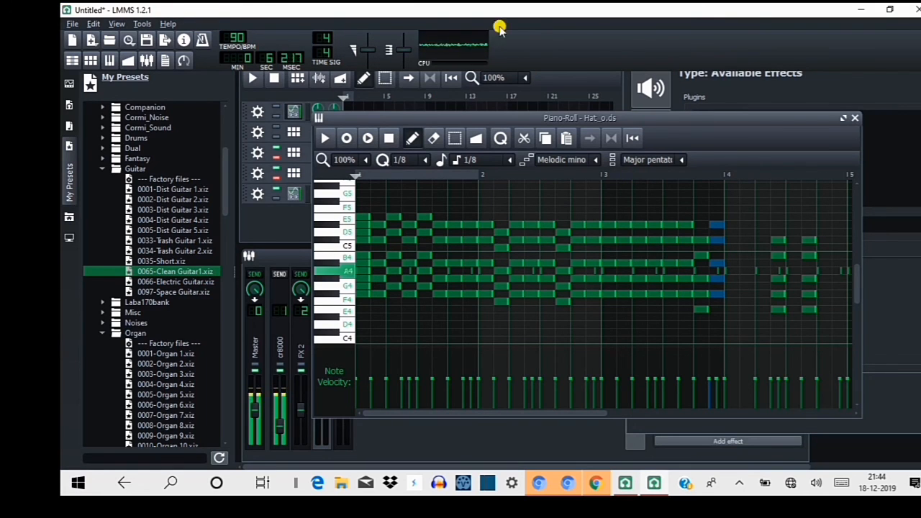
left_click(256, 79)
left_click(256, 79)
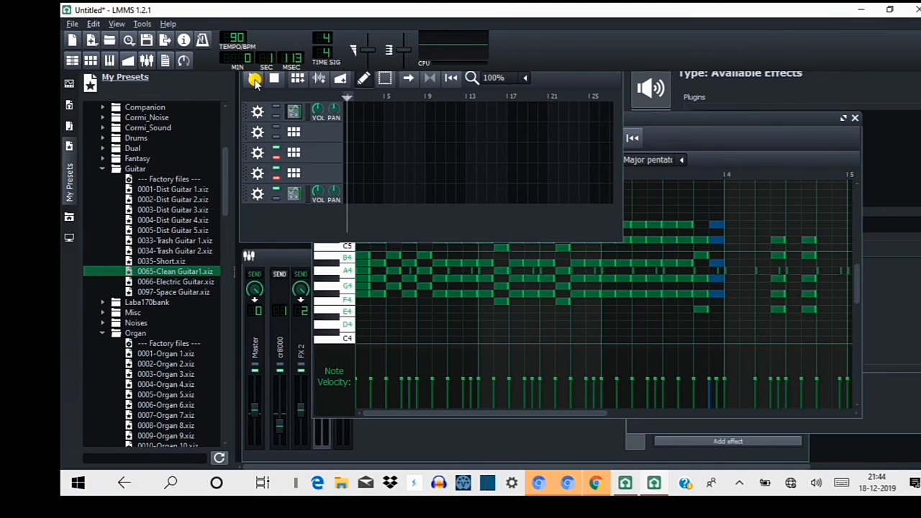
left_click(326, 253)
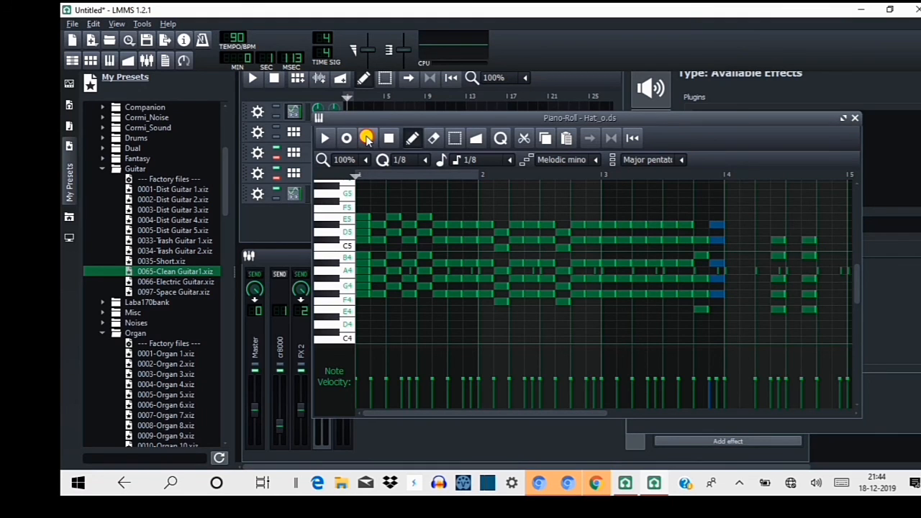
left_click(326, 138)
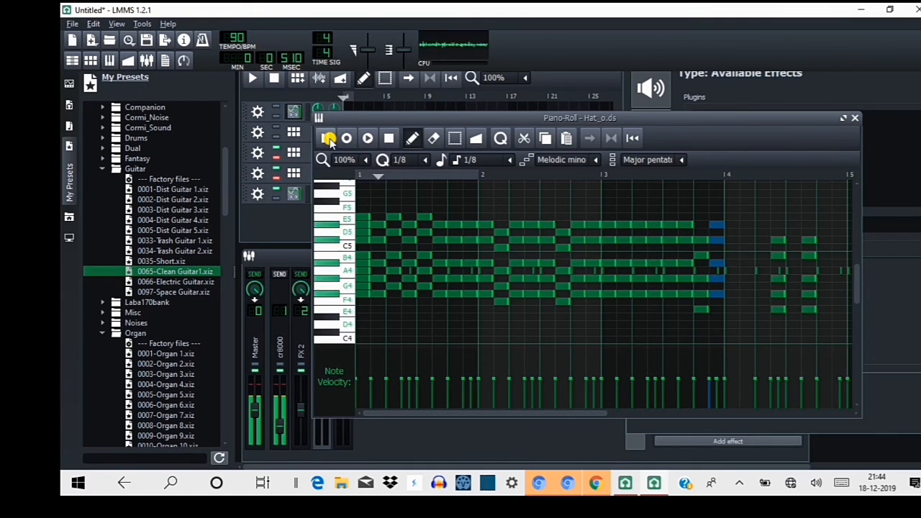
key("space")
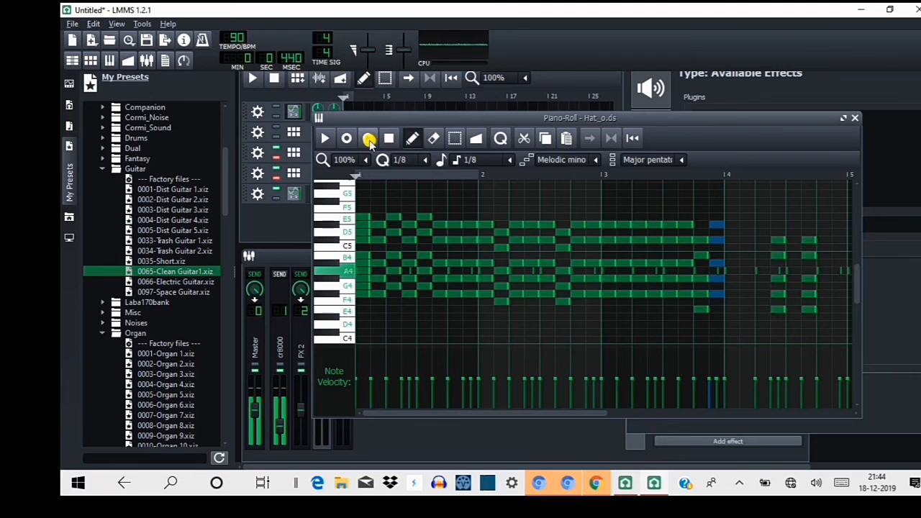
Bring the FX-Mixer to the front, move it clear of the track list, and open the Sweep Pad 1 instrument's effects chain
left_click(147, 61)
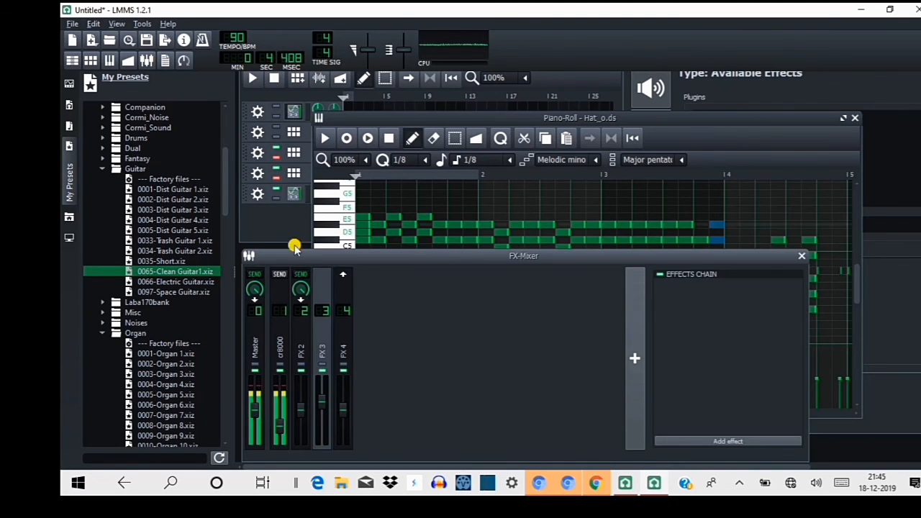
left_click_drag(300, 257, 356, 229)
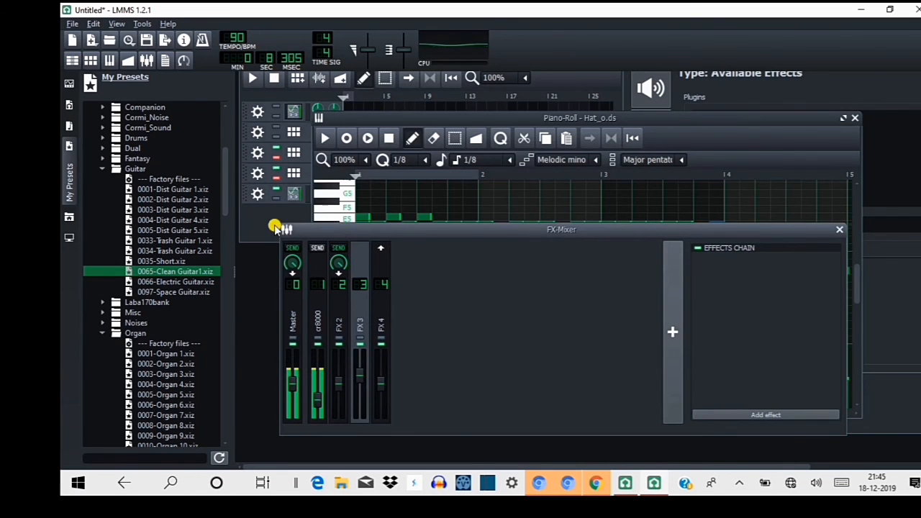
left_click(295, 193)
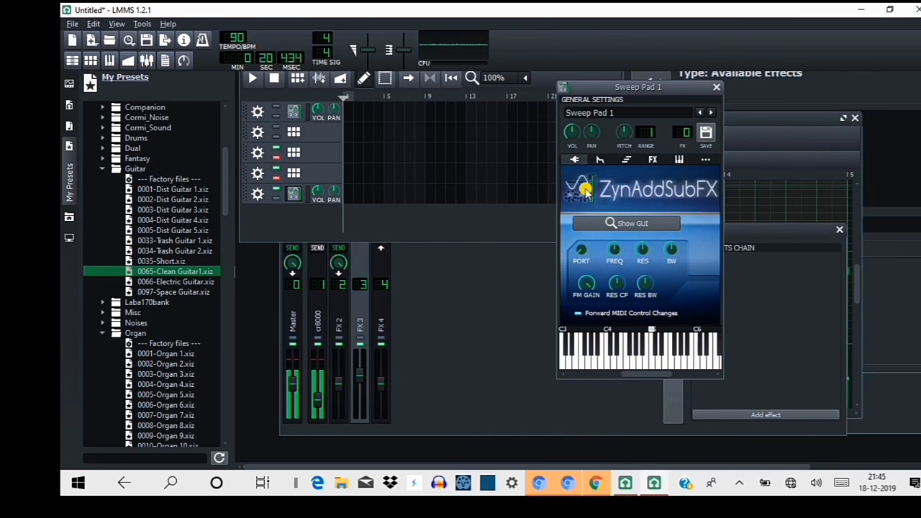
mouse_move(572, 244)
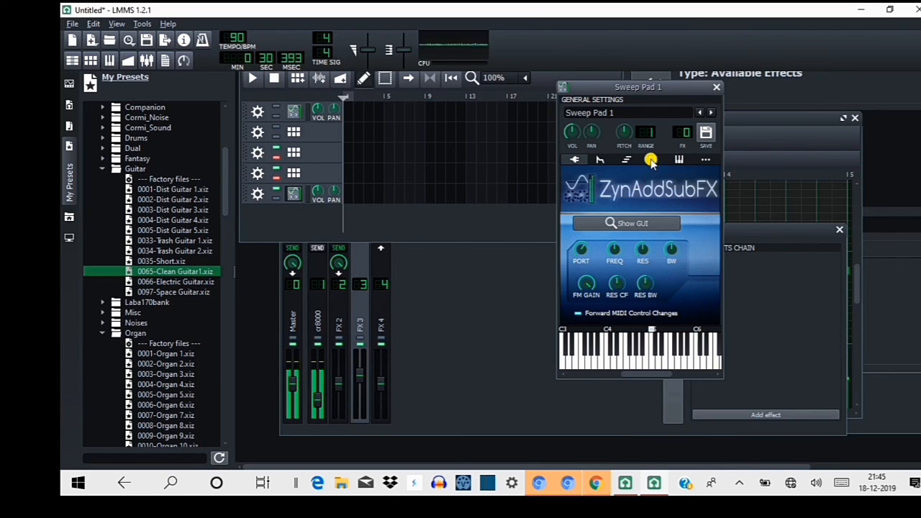
left_click(651, 160)
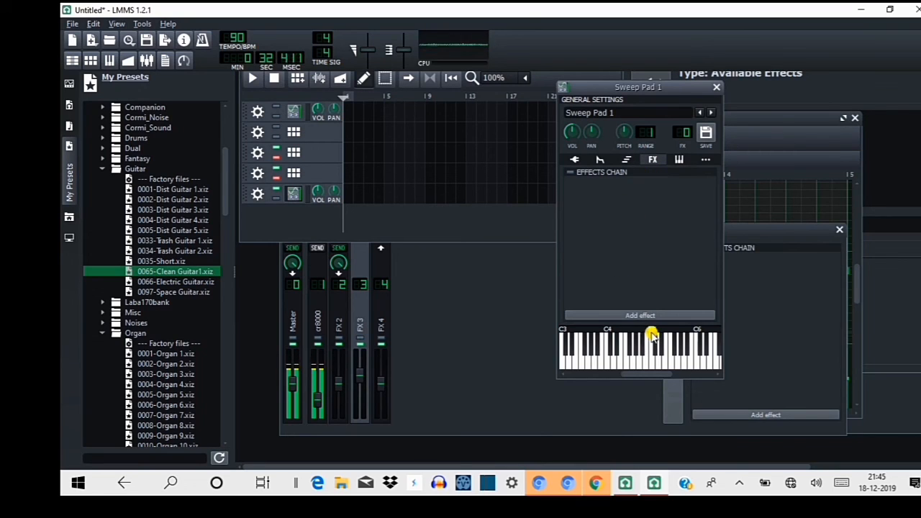